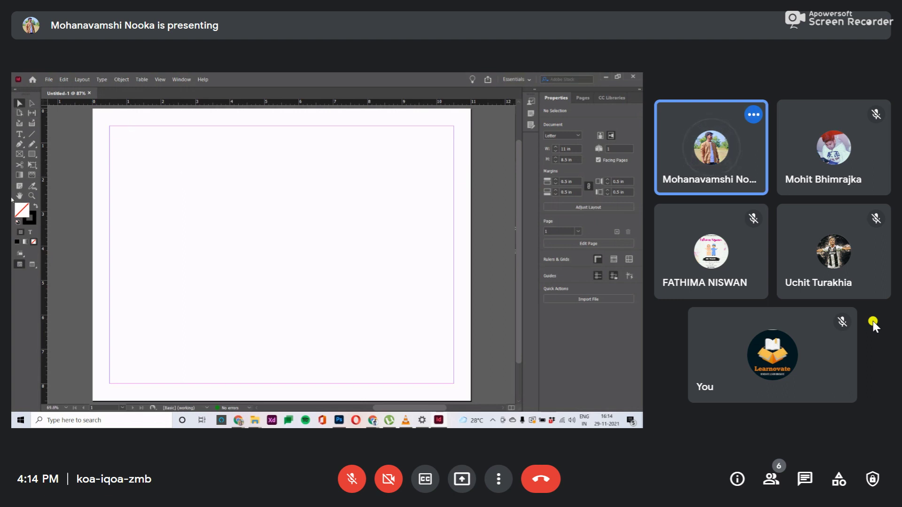
- Review the document's page overview and the CC Libraries, and return to the document properties
mouse_move(22, 96)
mouse_down()
mouse_move(24, 123)
mouse_move(28, 107)
mouse_move(20, 103)
mouse_up()
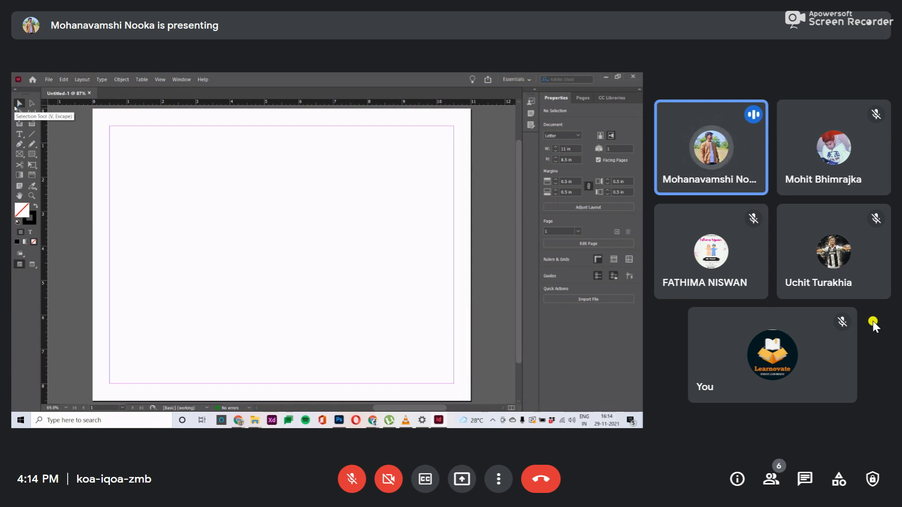
click(583, 98)
click(606, 99)
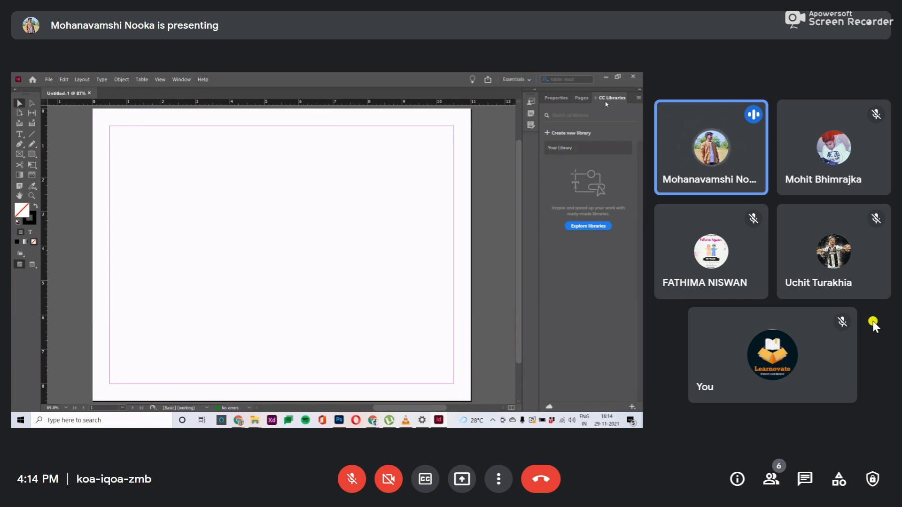
click(584, 98)
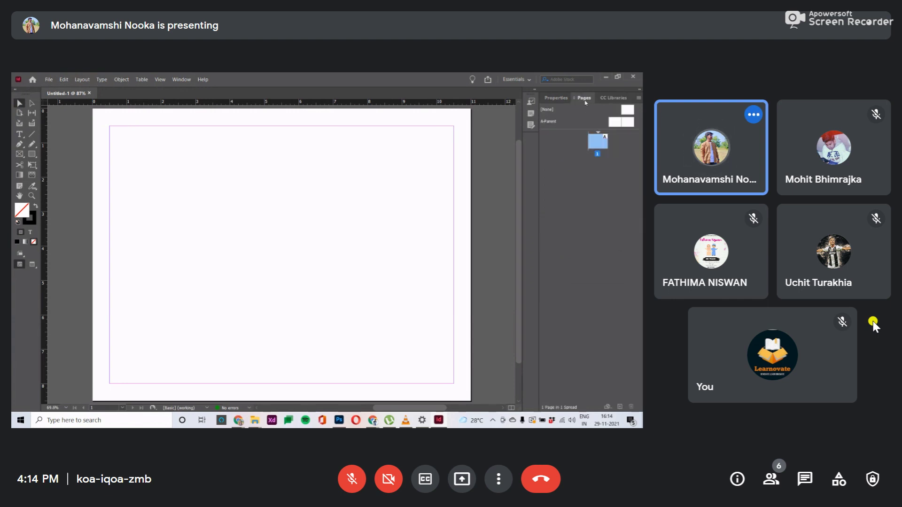
click(554, 99)
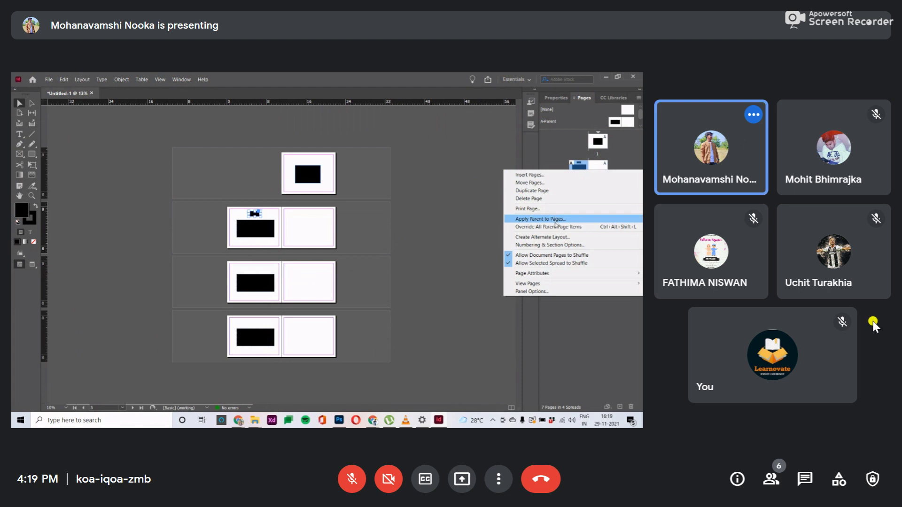
- Open the Apply Parent settings for the page selected in the page overview
click(556, 219)
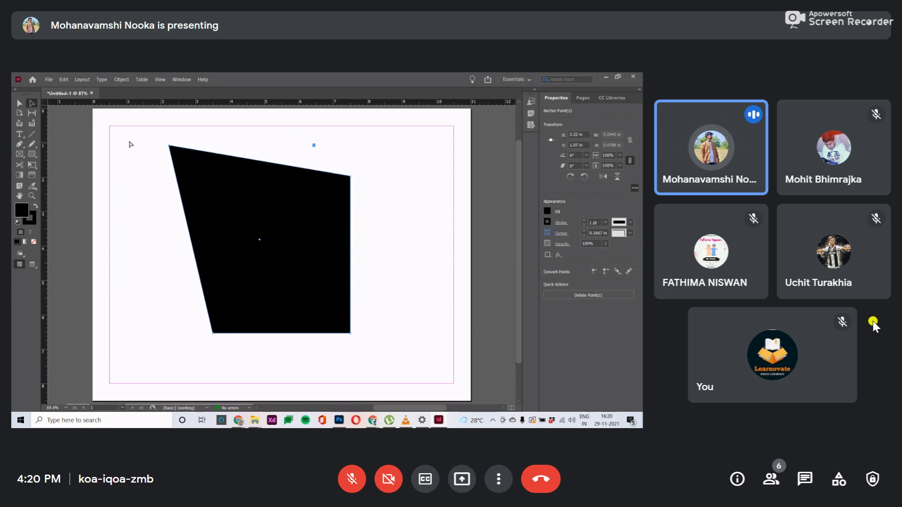
- Try moving the black four-sided shape by its centre point and corner anchors with the Direct Selection tool
drag(259, 241, 244, 250)
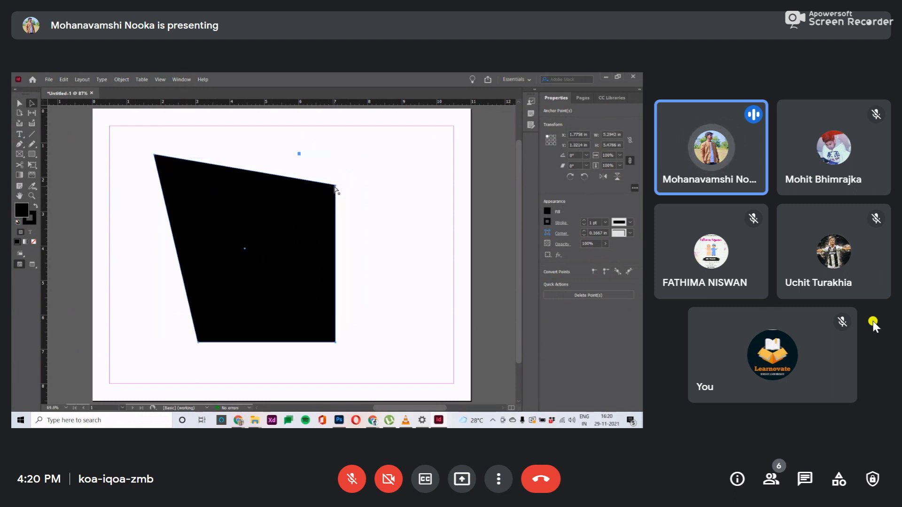
drag(335, 188, 378, 167)
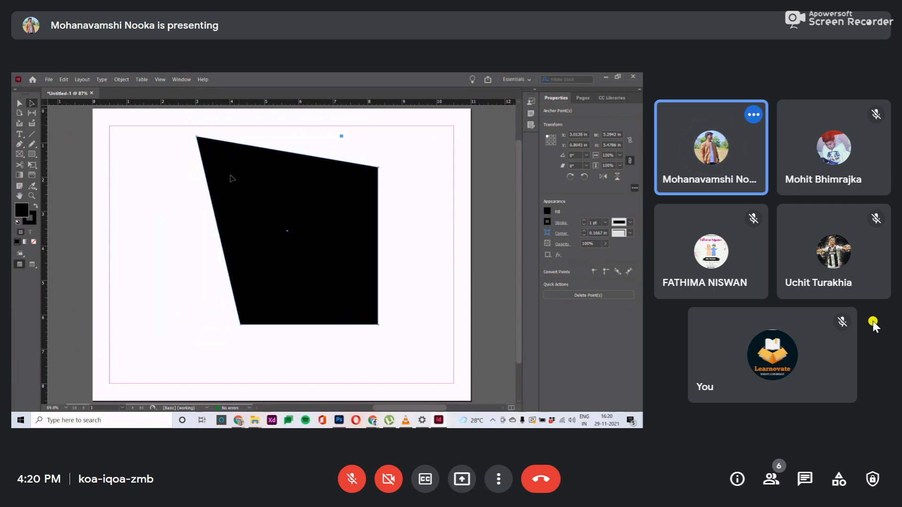
drag(197, 138, 181, 161)
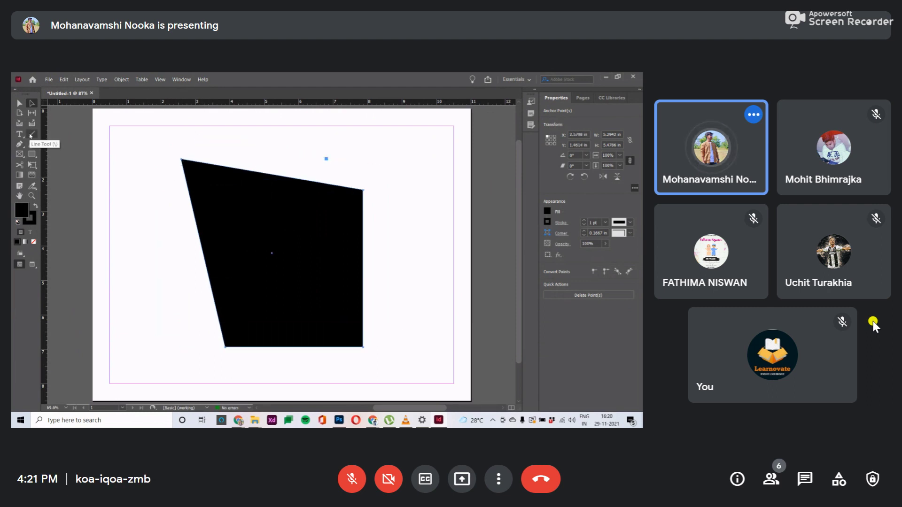
- Undo the shape moves and the corner distortion to restore the black rectangle, and switch to the Selection tool
key(ctrl+z)
key(ctrl+z)
key(ctrl+z)
key(ctrl+z)
key(ctrl+z)
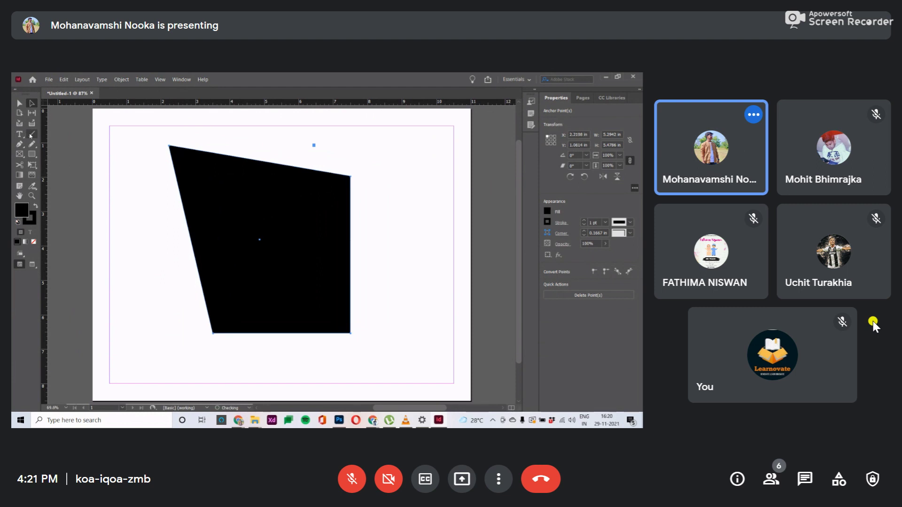
click(20, 103)
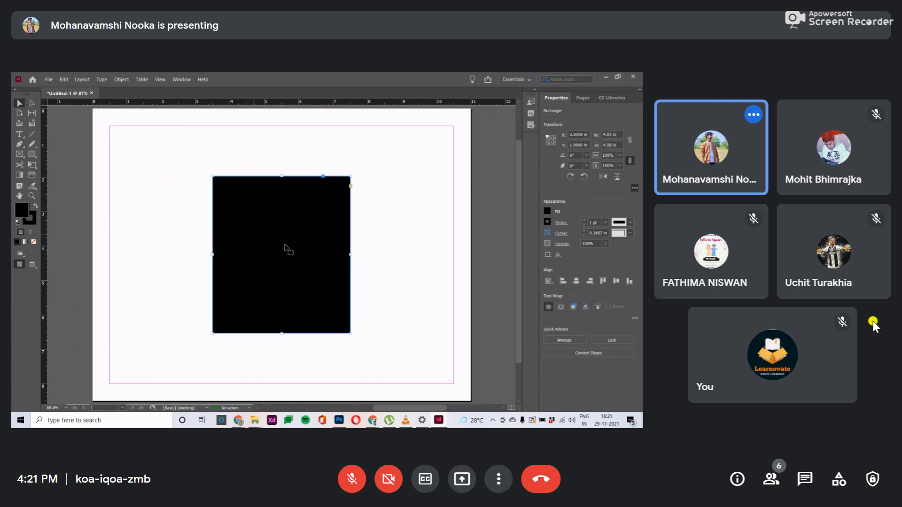
- Try adjusting the black rectangle by its upper-left anchor with the Direct Selection tool and undo the last move
click(31, 103)
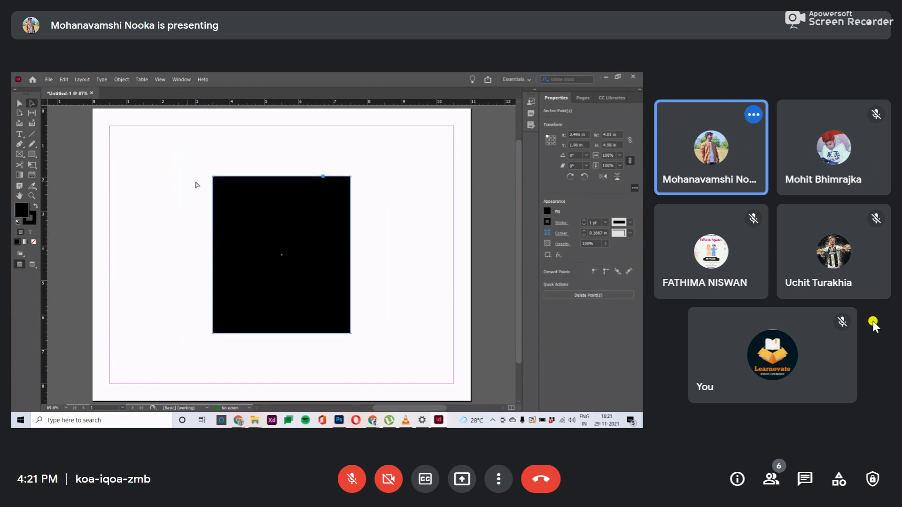
drag(213, 176, 214, 178)
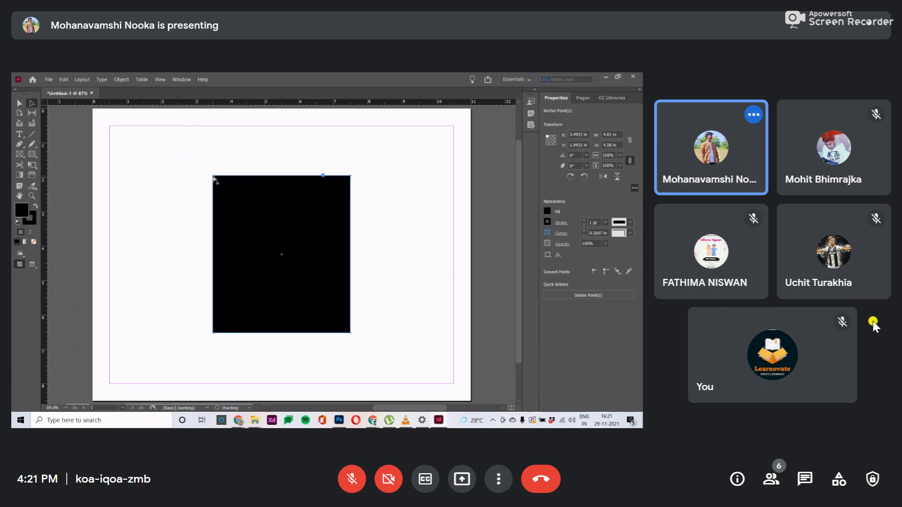
drag(213, 178, 207, 175)
key(ctrl+z)
- Try narrowing and widening the page from its right edge with the Page tool, undoing each change
click(22, 113)
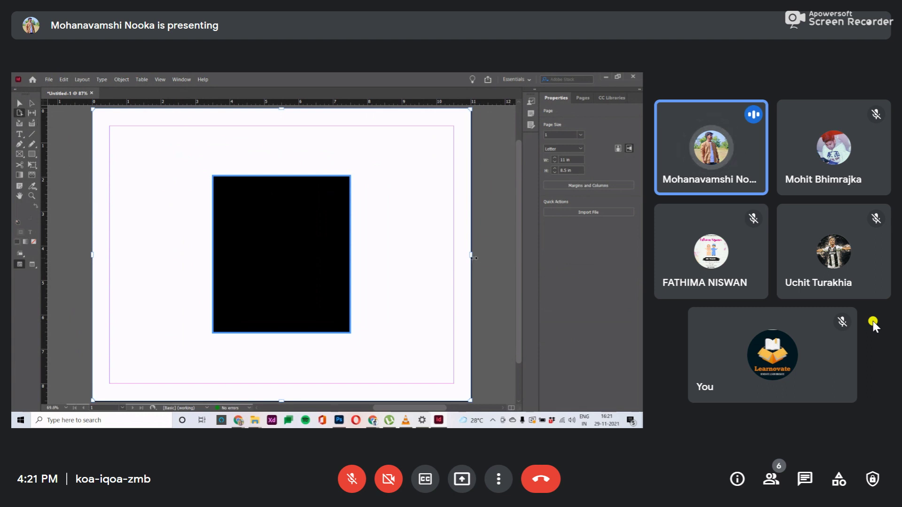
drag(470, 255, 388, 256)
key(ctrl+z)
drag(471, 255, 486, 254)
key(ctrl+z)
drag(471, 255, 386, 268)
key(ctrl+z)
drag(470, 109, 470, 109)
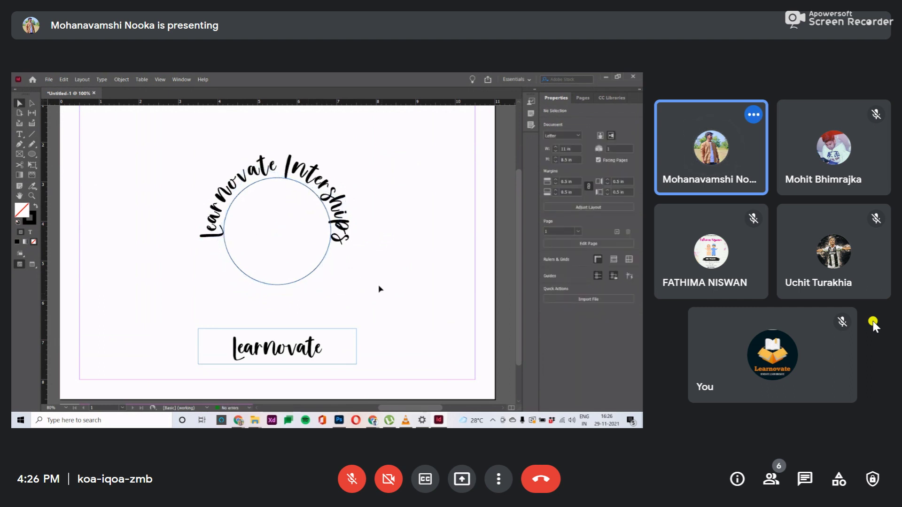
- Remove the stroke from the circle carrying the curved text "Learnovate Interships" and deselect it
key(ctrl+z)
click(321, 269)
click(316, 268)
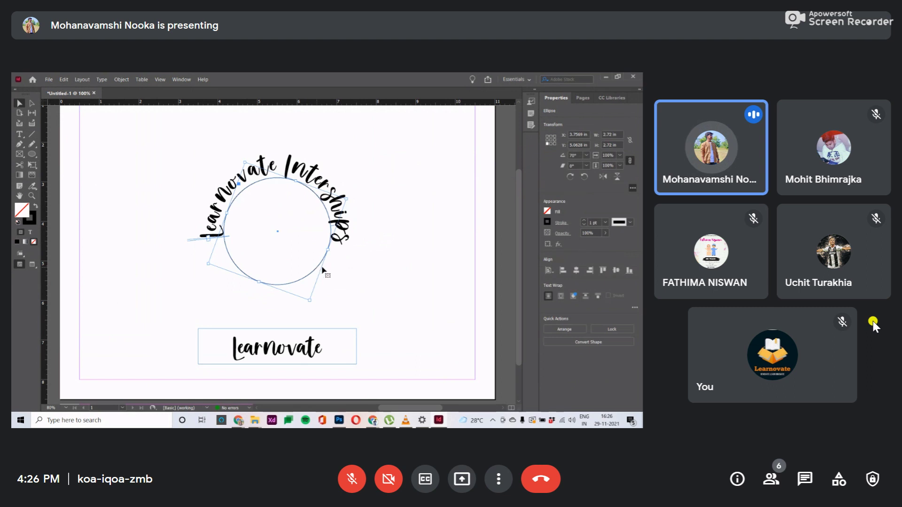
click(548, 223)
click(471, 275)
click(368, 290)
click(368, 290)
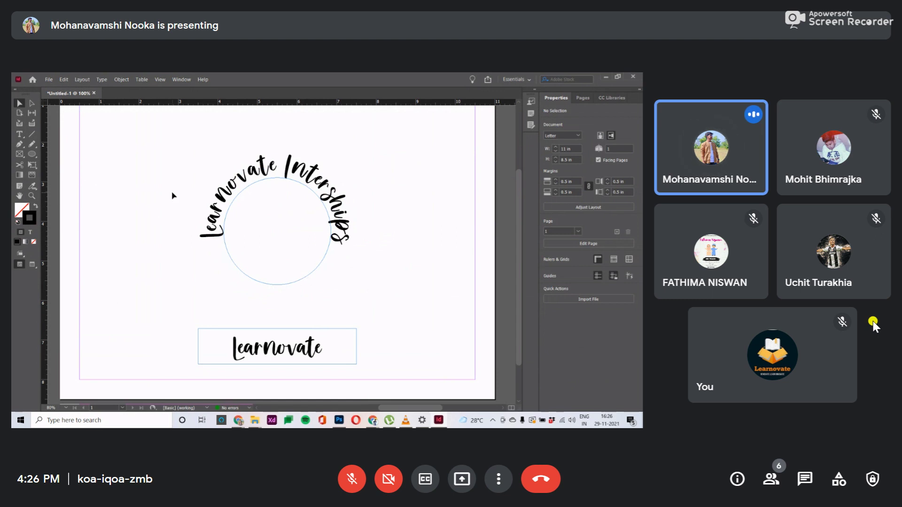
click(16, 136)
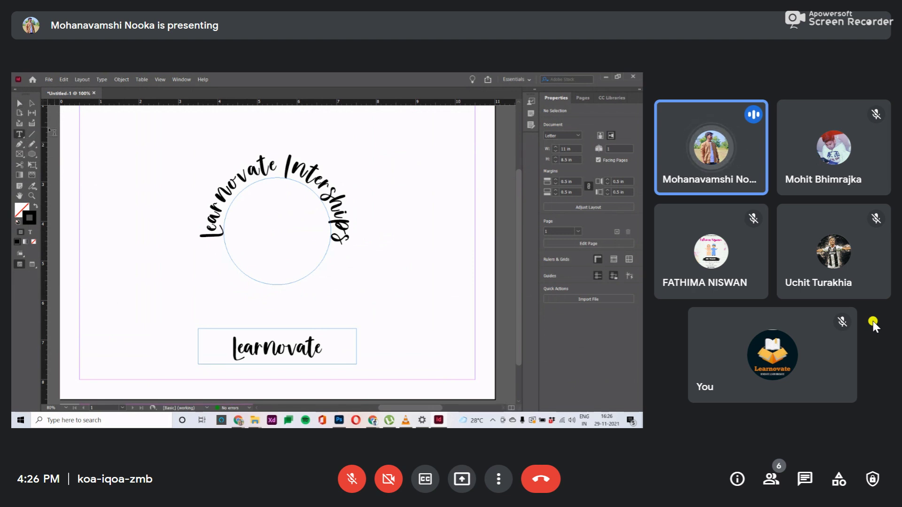
click(33, 136)
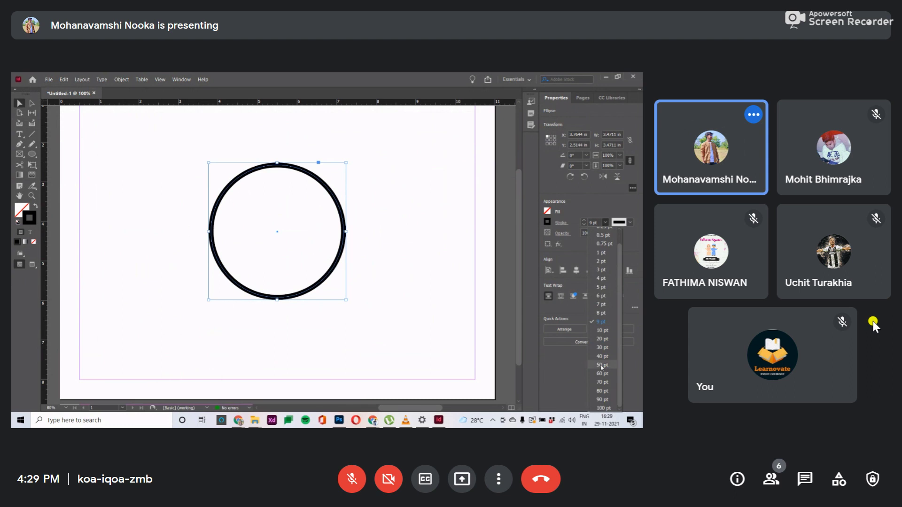
- Set the circle's stroke weight to 30 pt and deselect it
click(603, 347)
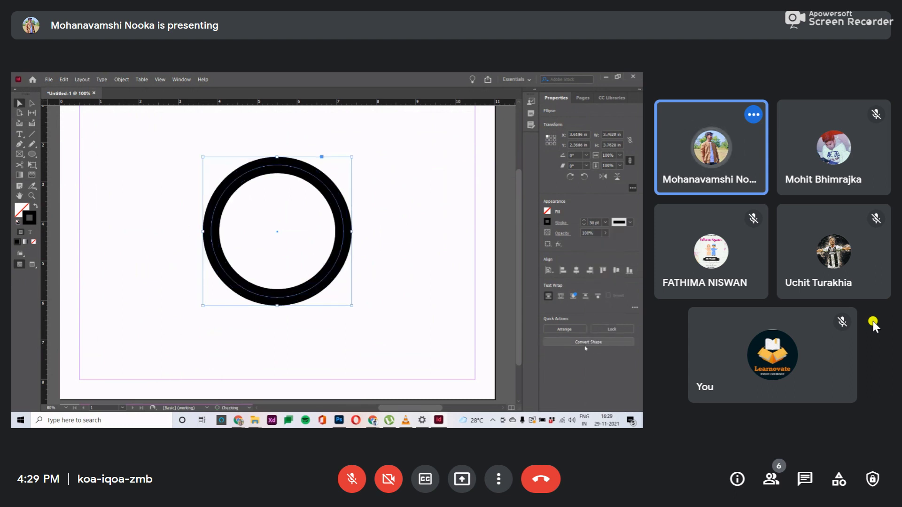
click(419, 247)
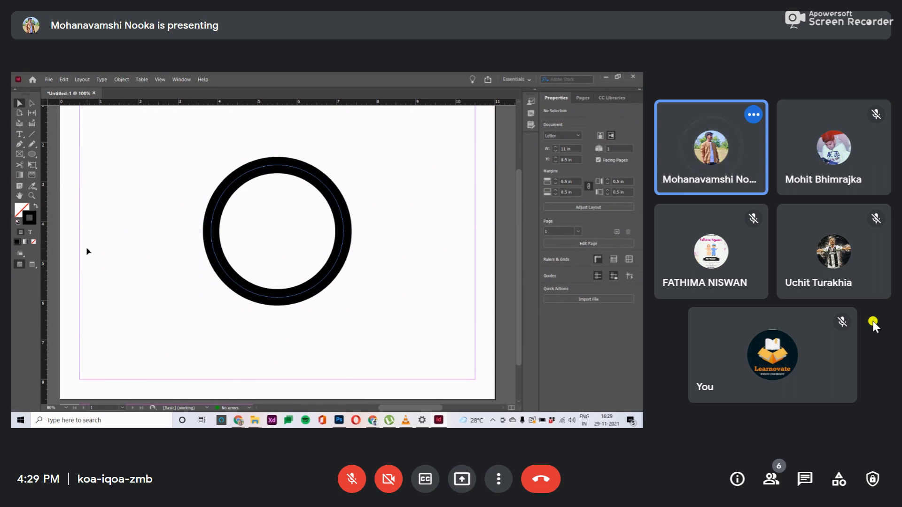
- Cut the circle's path at two points along its upper arc with the Scissors tool
click(19, 164)
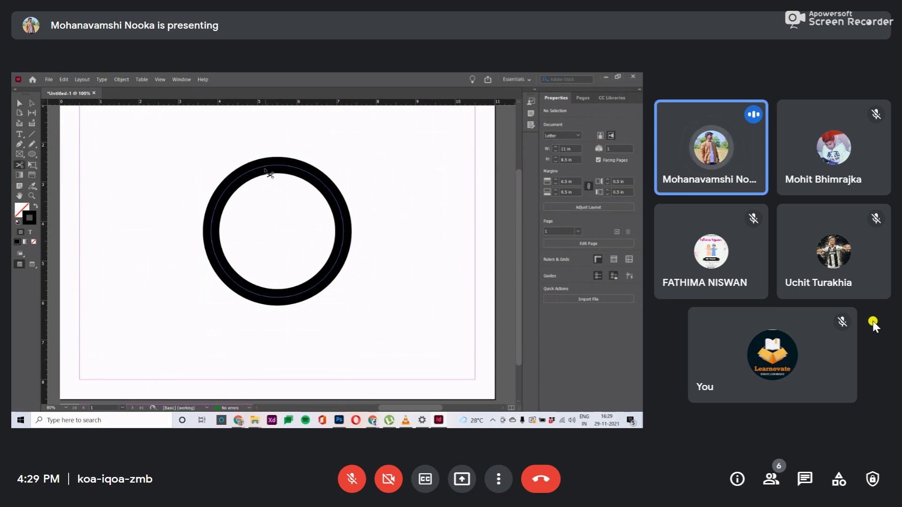
click(266, 167)
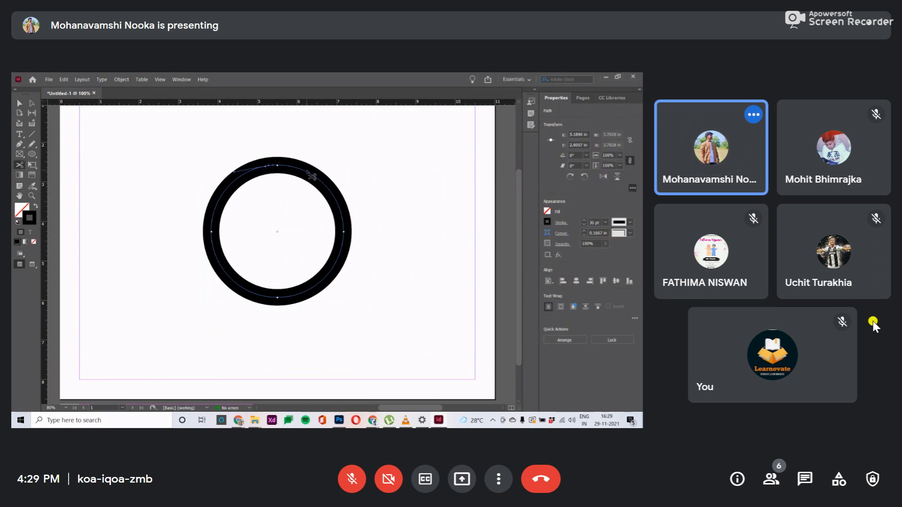
click(313, 177)
- Move the cut arc segment up and away from the ring and delete it
click(19, 103)
click(293, 172)
drag(292, 173, 342, 147)
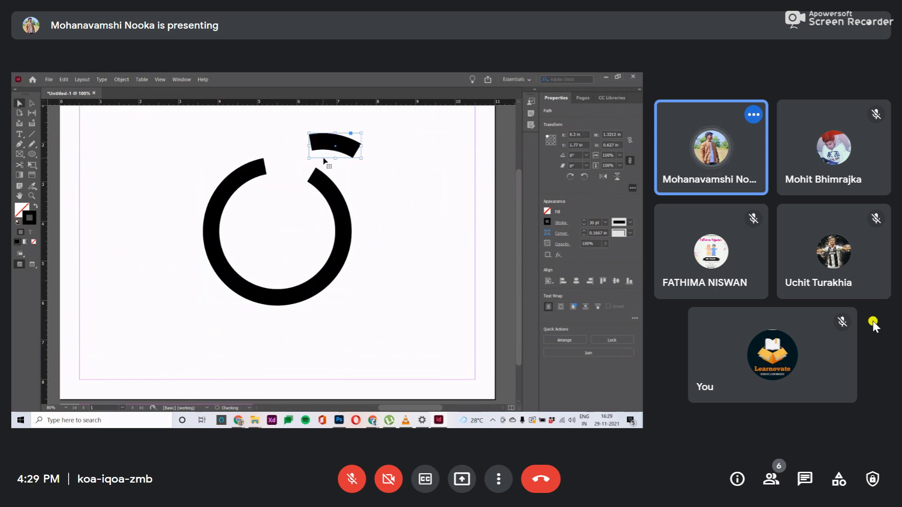
key(Delete)
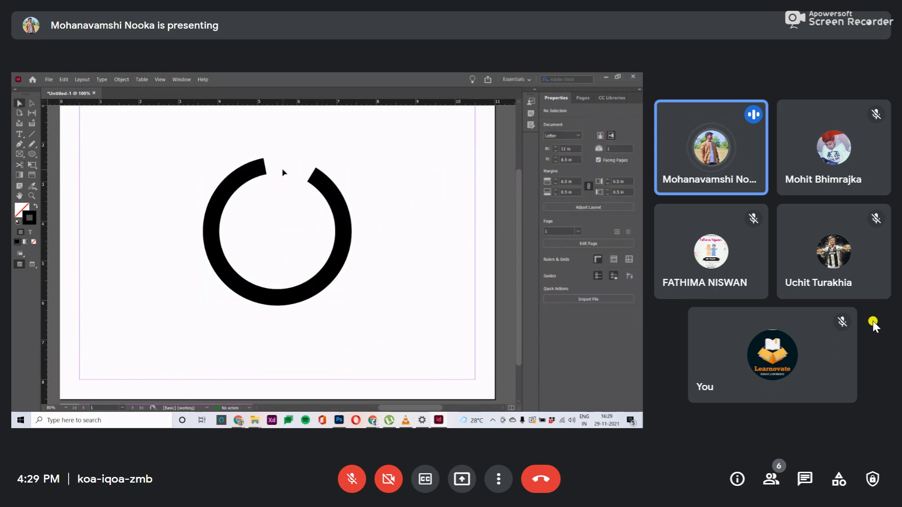
- Delete the remaining part of the ring from the page
drag(238, 150, 392, 306)
key(Delete)
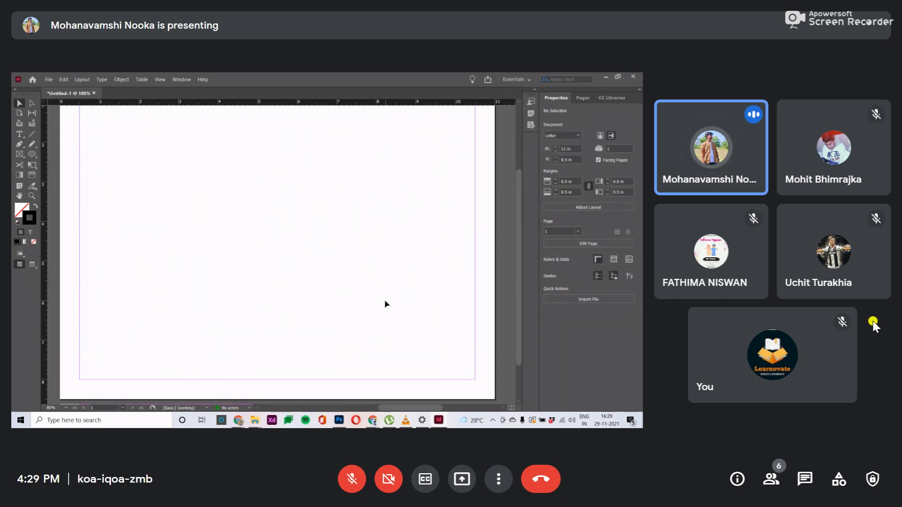
- Draw a square about 2.22 in wide near the page centre and fill it with the [Registration] swatch
click(19, 165)
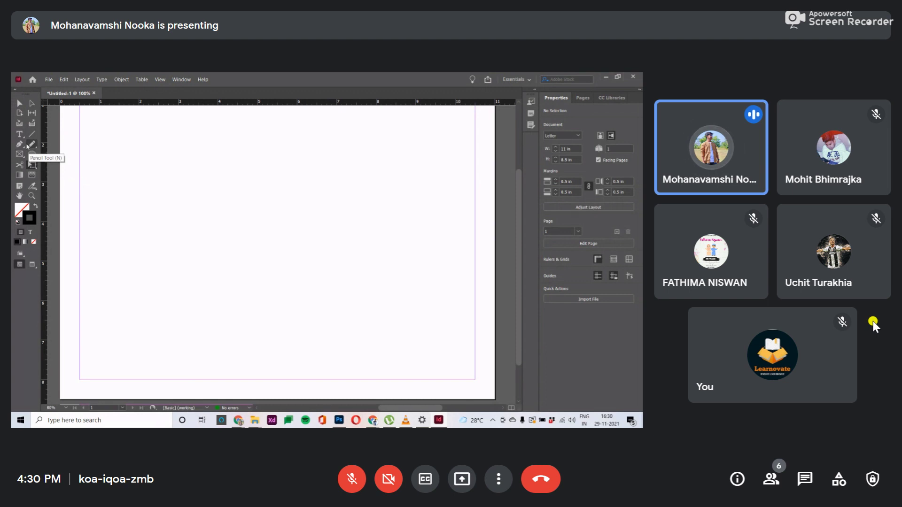
drag(31, 154, 59, 160)
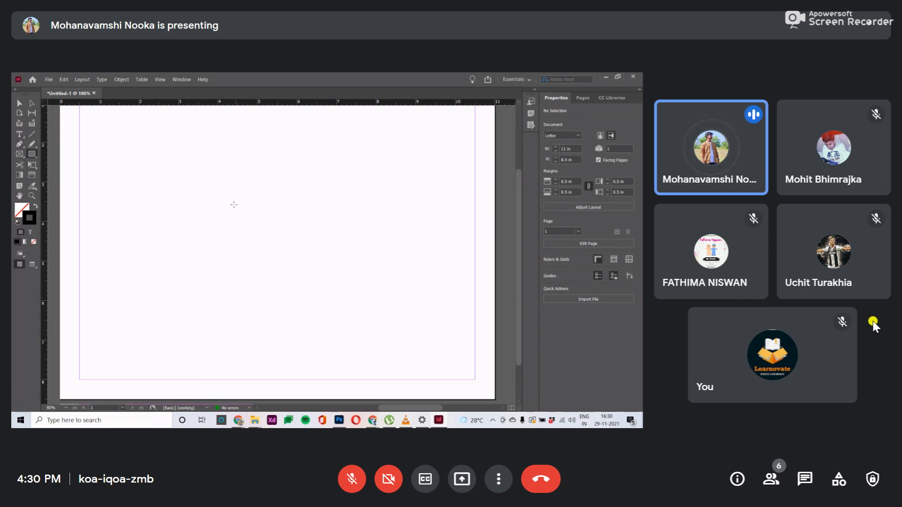
drag(235, 204, 322, 292)
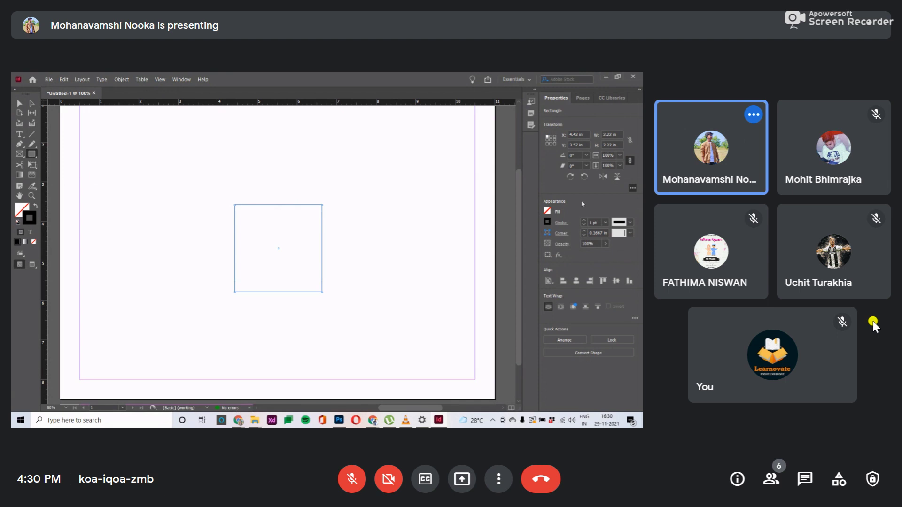
click(547, 212)
click(488, 274)
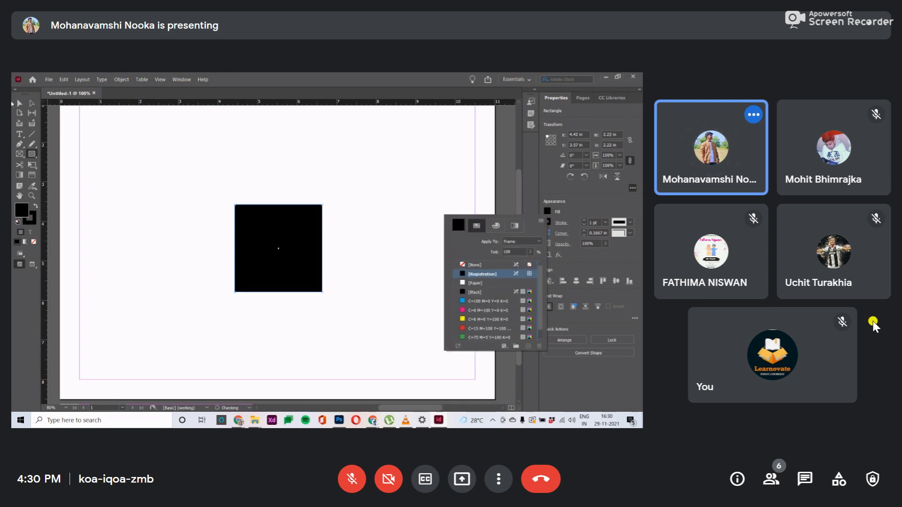
- Centre the black square horizontally and vertically on the page
click(577, 281)
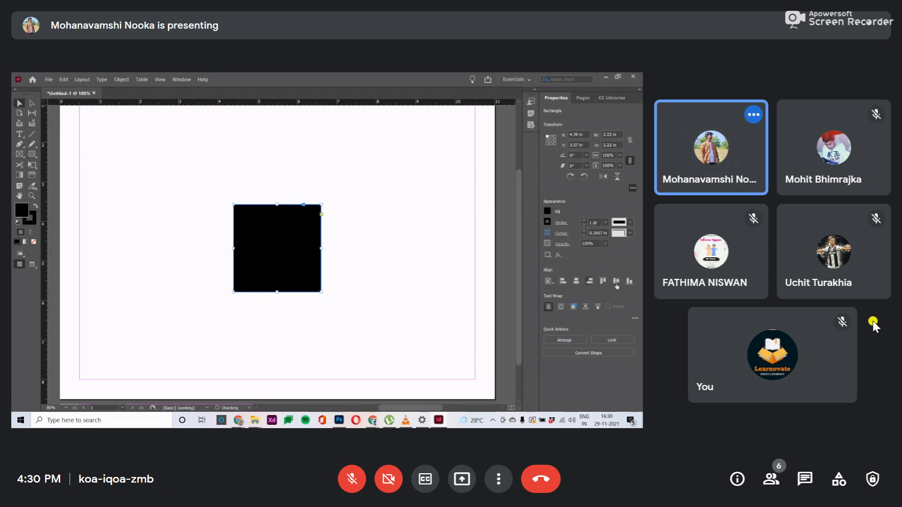
click(616, 281)
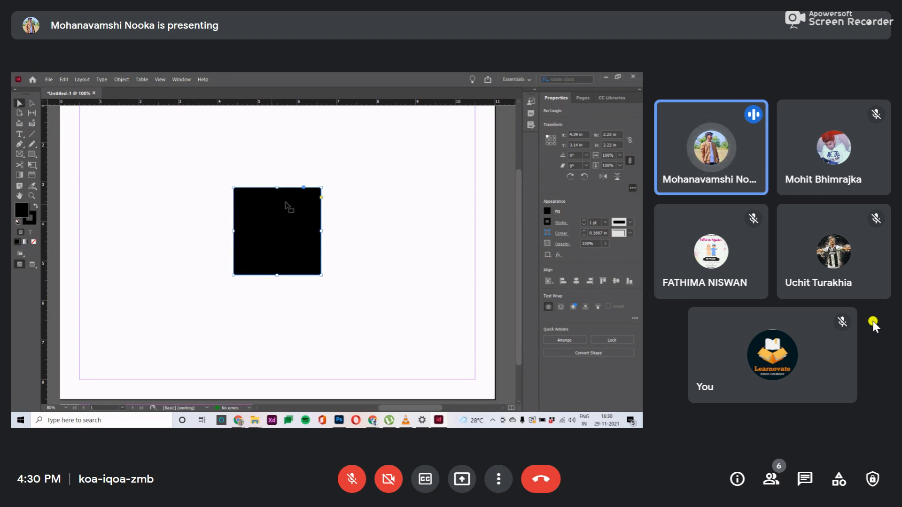
- Stretch the square from its upper-right corner with the Free Transform tool to about 2.52 by 2.10 in
click(31, 165)
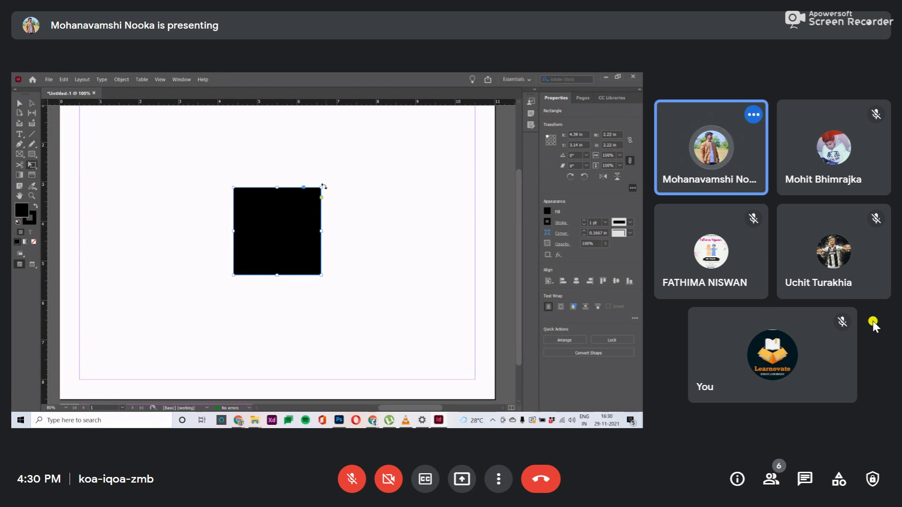
mouse_move(323, 187)
mouse_down()
mouse_move(370, 159)
mouse_move(263, 179)
mouse_move(338, 204)
mouse_move(334, 191)
mouse_up()
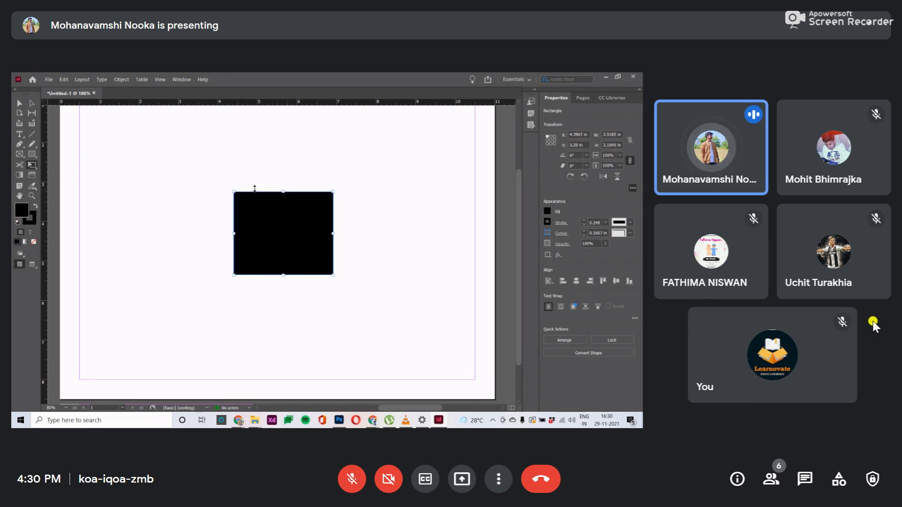
- Apply a horizontal white-to-black gradient across the rectangle with the Gradient Swatch tool
click(20, 176)
drag(189, 230, 402, 231)
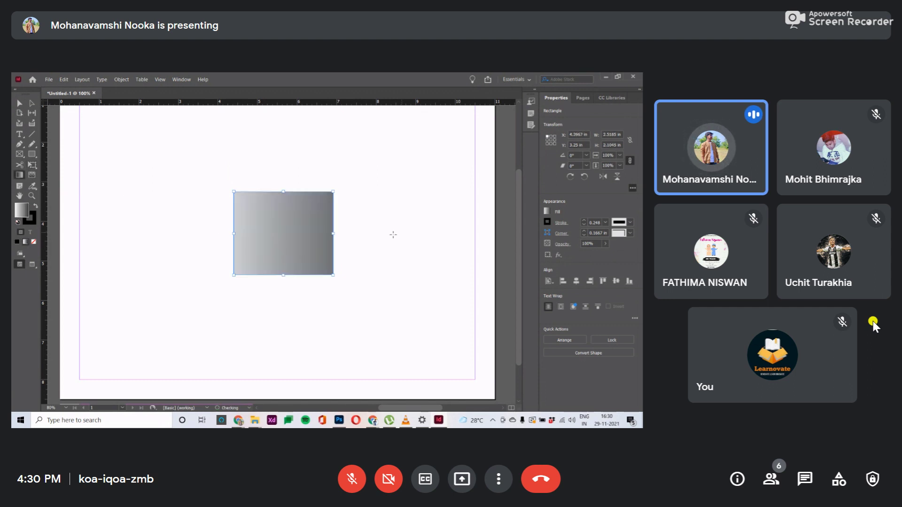
- Fill the rectangle with the cyan swatch C=100 M=0 Y=0 K=0
click(547, 212)
click(480, 301)
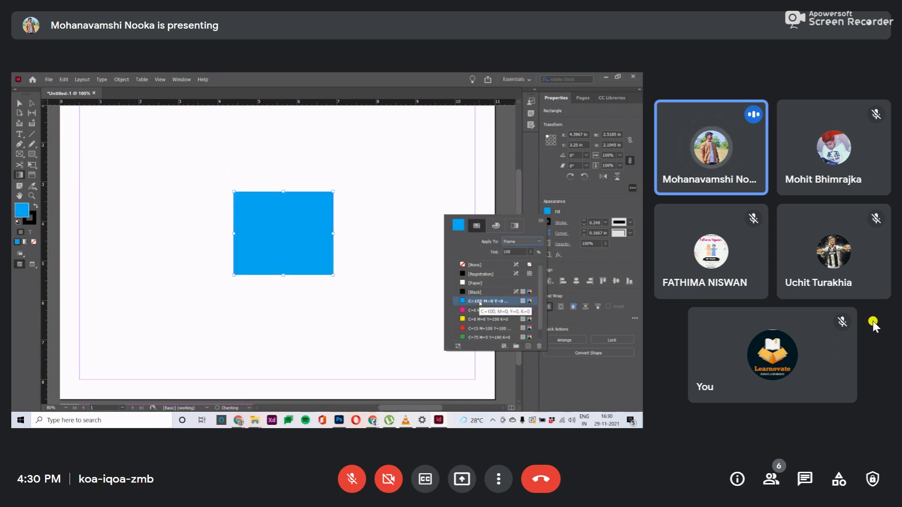
- Give the rectangle a linear gradient fill running from a teal start stop to a dark red end stop
click(514, 226)
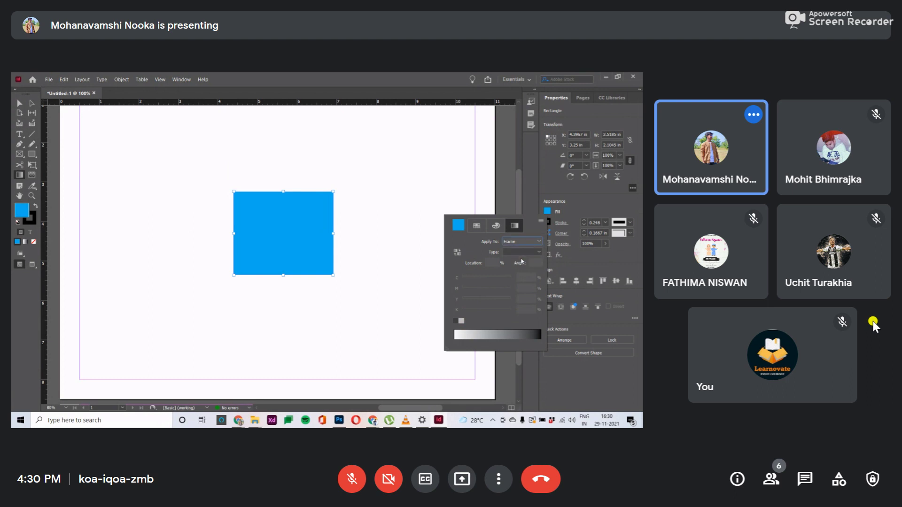
click(521, 252)
click(514, 261)
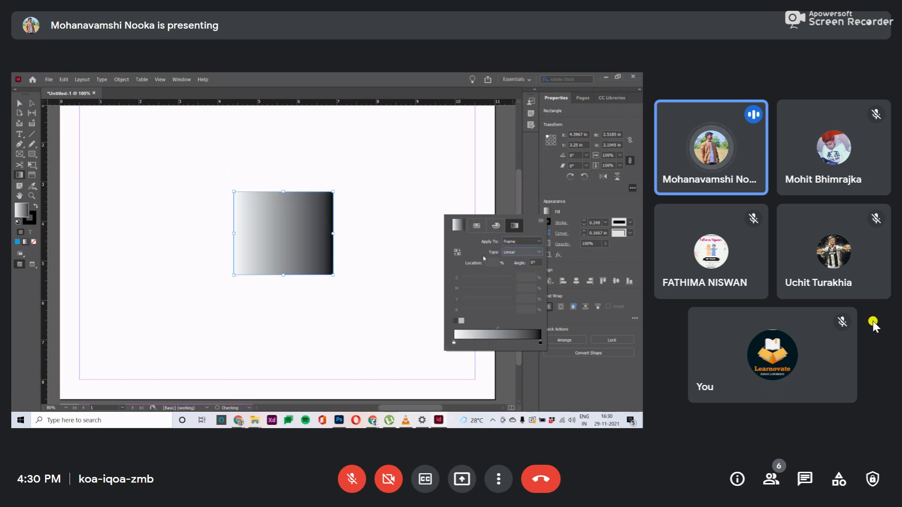
click(454, 343)
click(506, 278)
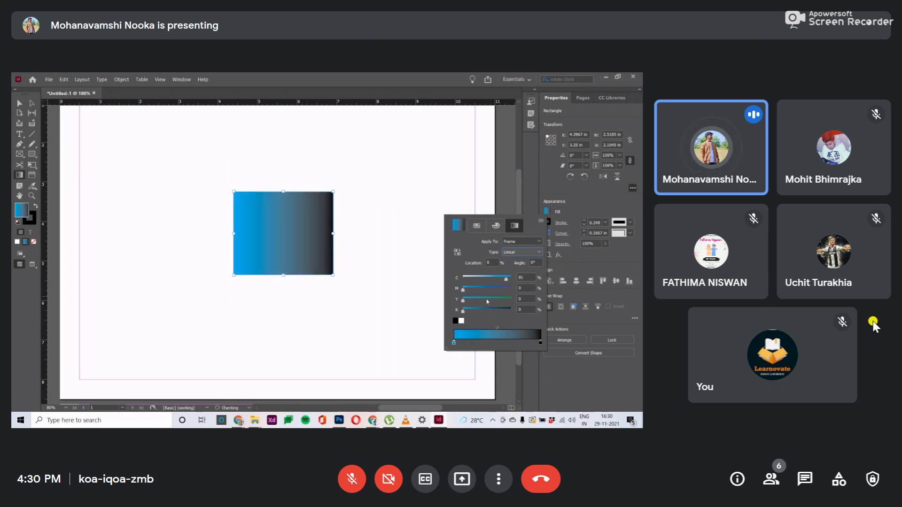
drag(463, 299, 505, 289)
click(540, 343)
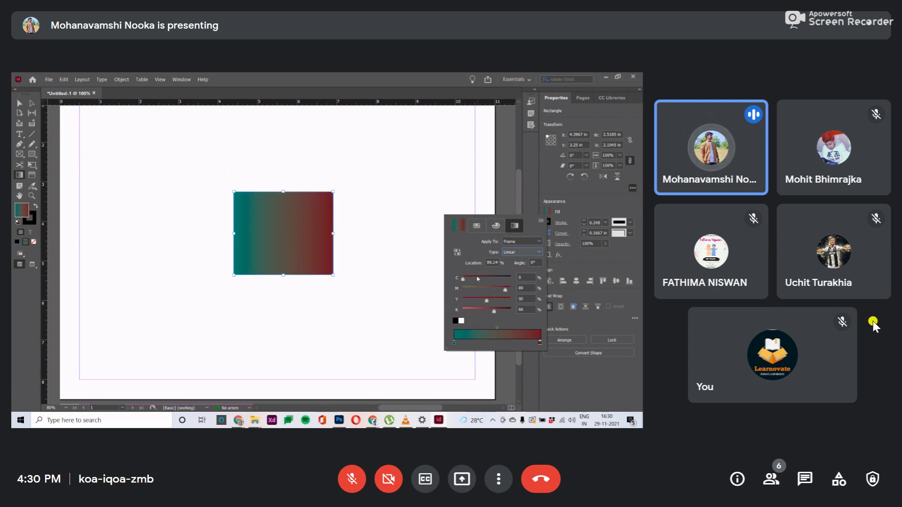
- Try the HSB colour mode for the gradient's end stop, switch it to RGB and set its hex value to white
click(541, 221)
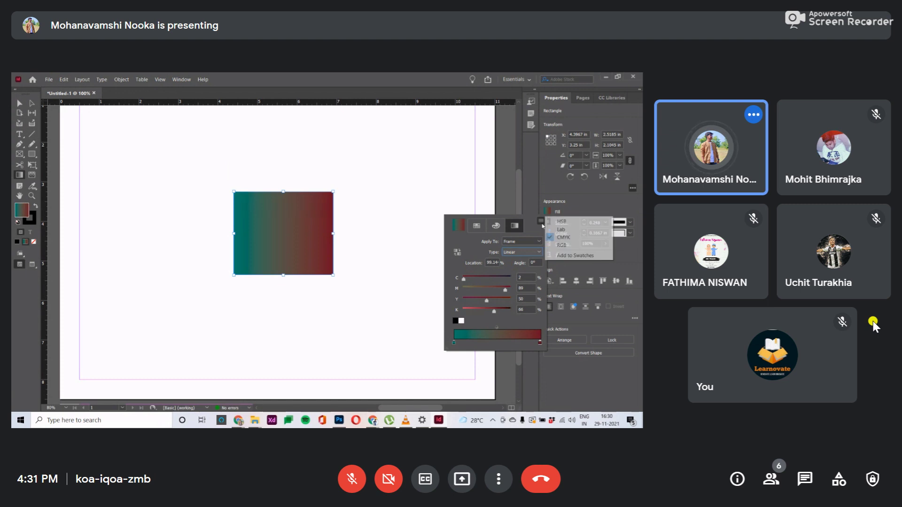
click(553, 222)
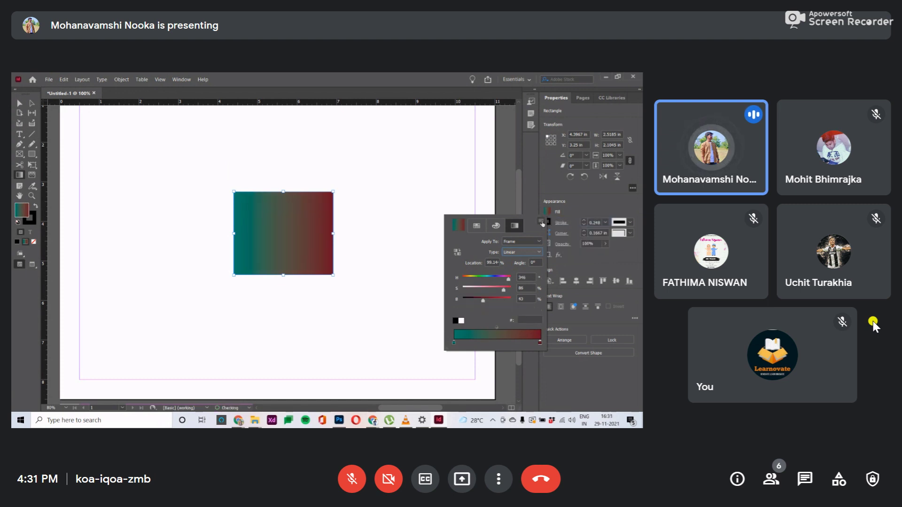
click(542, 222)
click(554, 245)
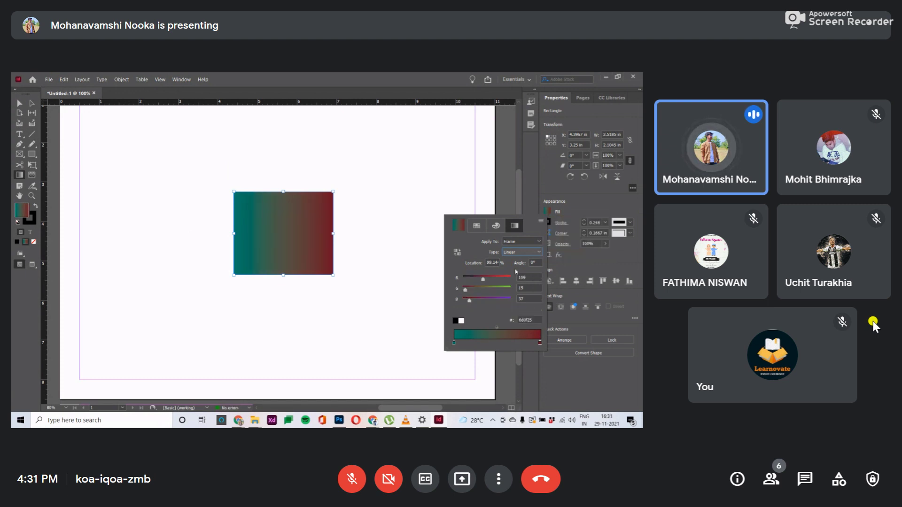
double_click(520, 321)
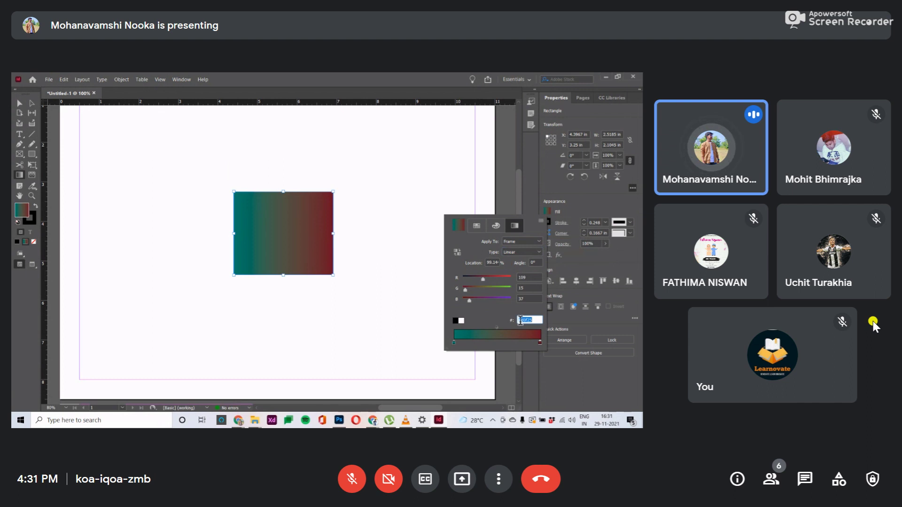
text(ffff)
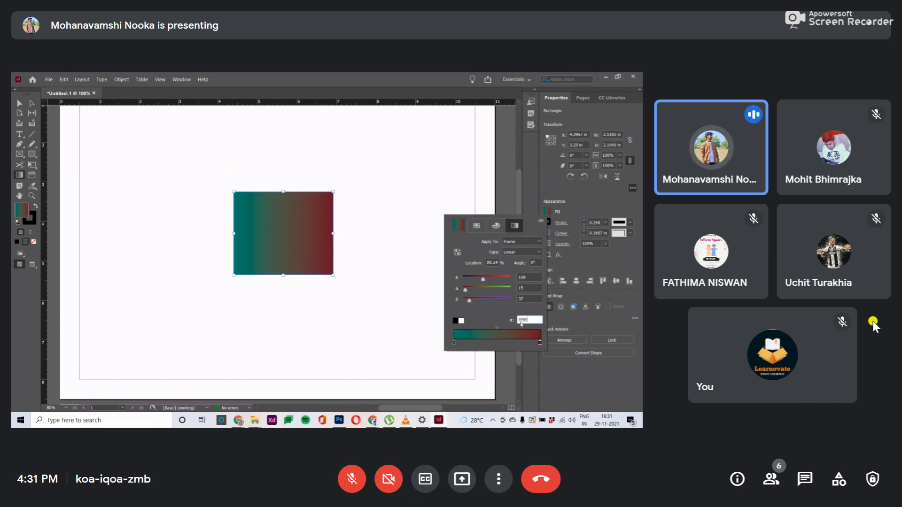
key(Return)
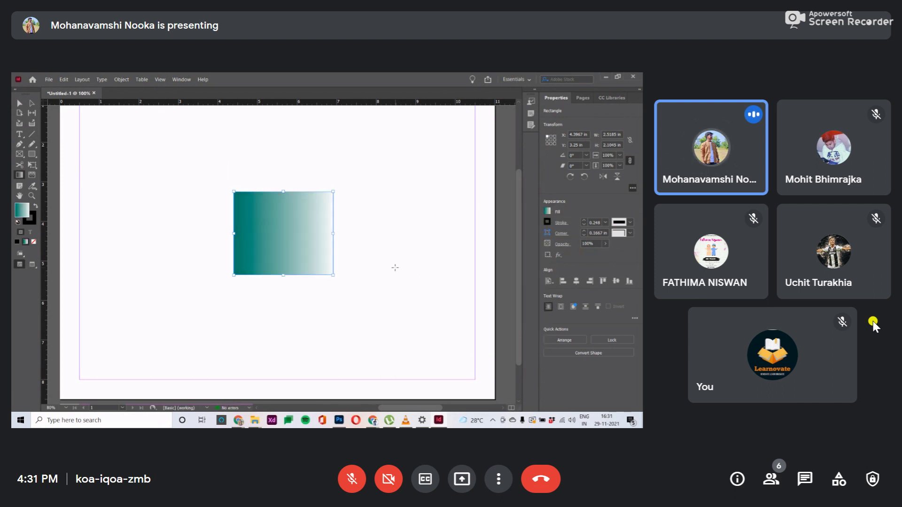
- Delete the gradient-filled rectangle from the page and choose the Gradient Feather tool
click(18, 102)
click(208, 177)
drag(207, 172, 274, 247)
key(Delete)
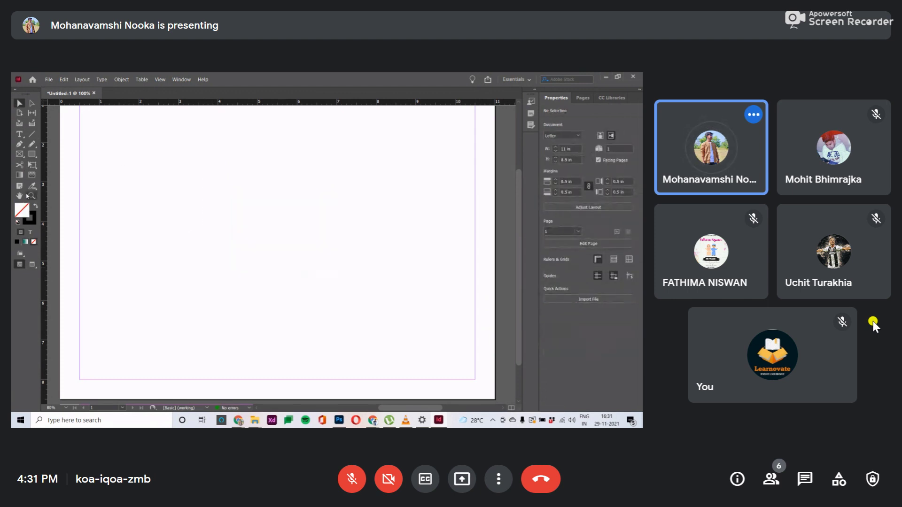
click(32, 175)
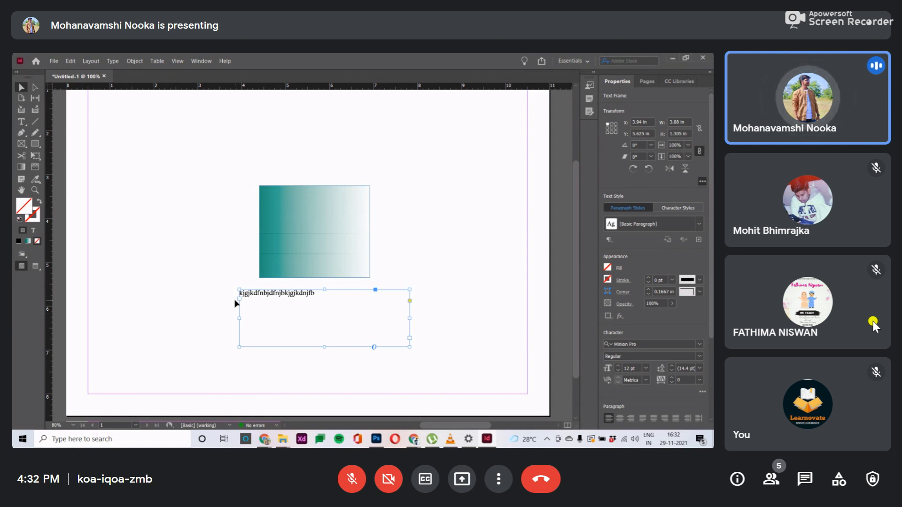
- Insert a note reading "please check spelling" within the line of text using the Note tool, close the note and deselect the frame
click(22, 179)
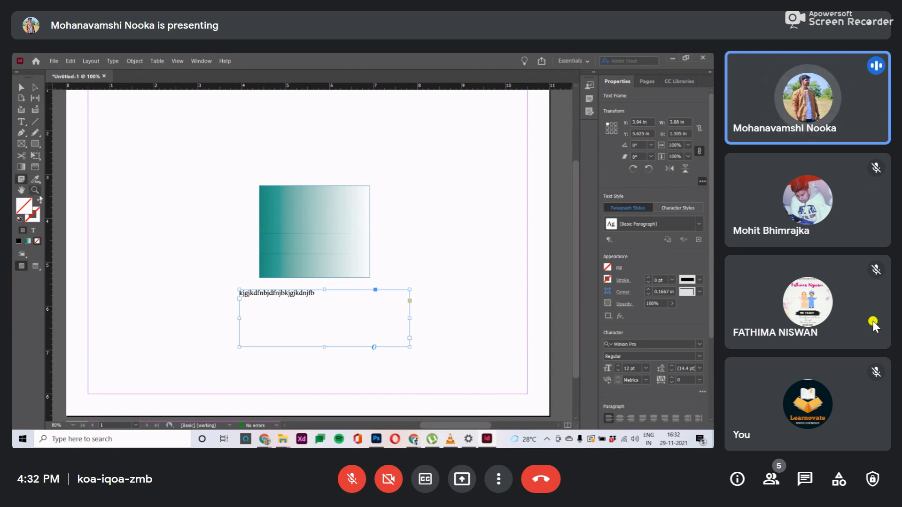
click(292, 293)
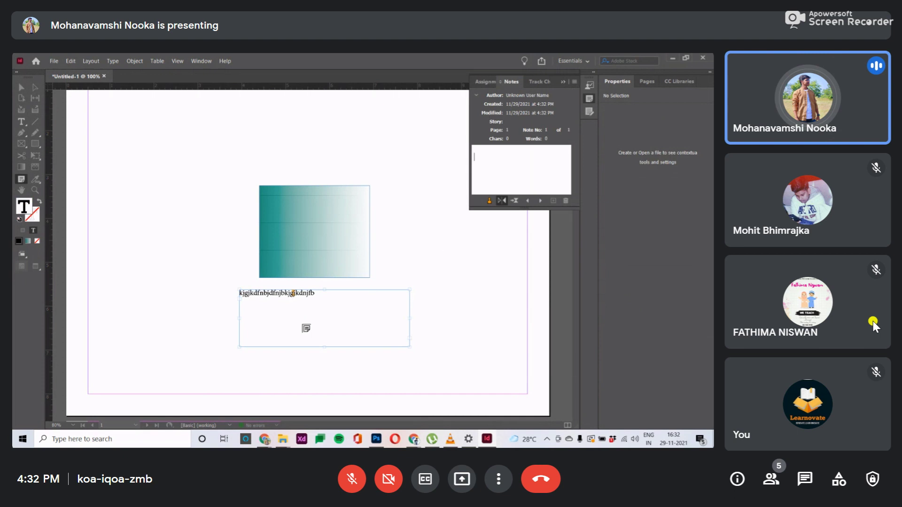
text(p1)
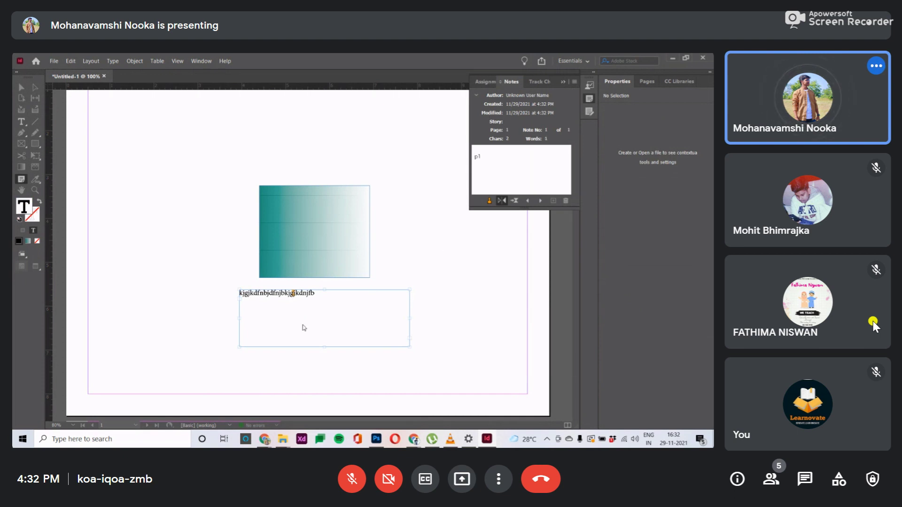
text(ease check spelling)
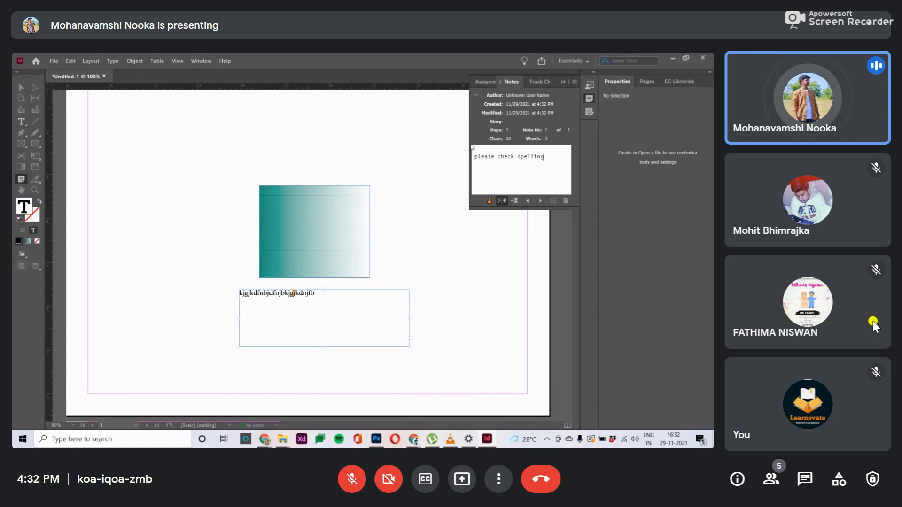
click(563, 82)
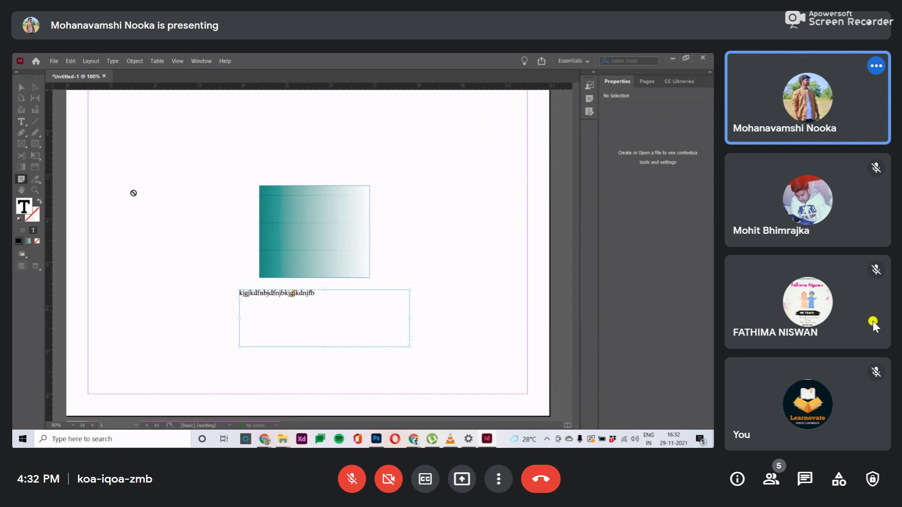
key(Escape)
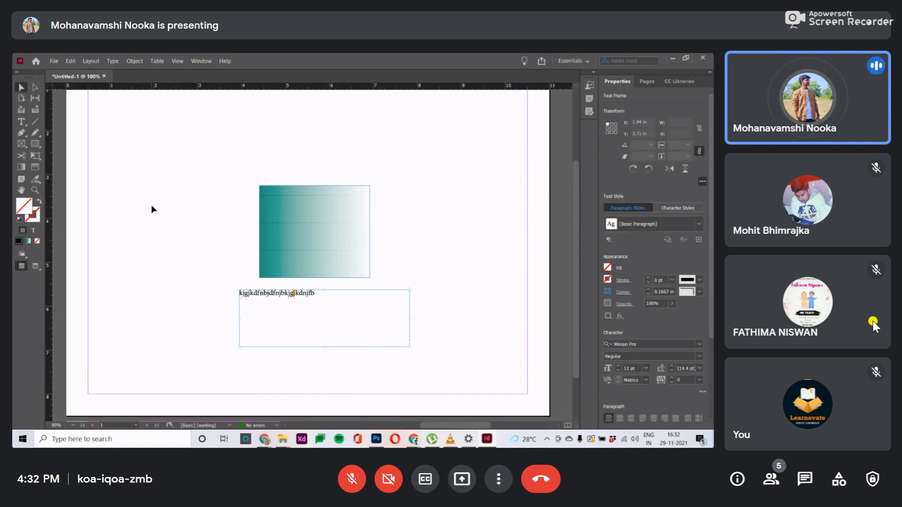
click(150, 208)
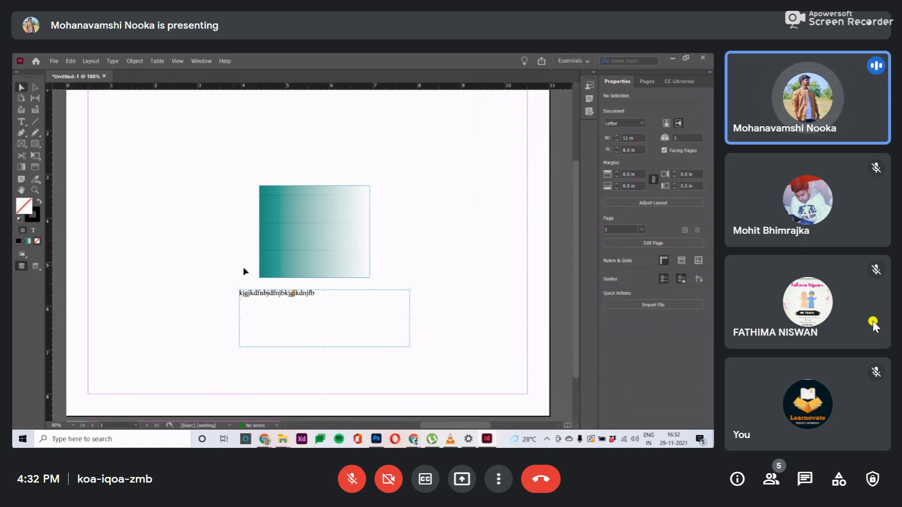
- Reopen the note anchored in the text to review its content and close it again
double_click(293, 293)
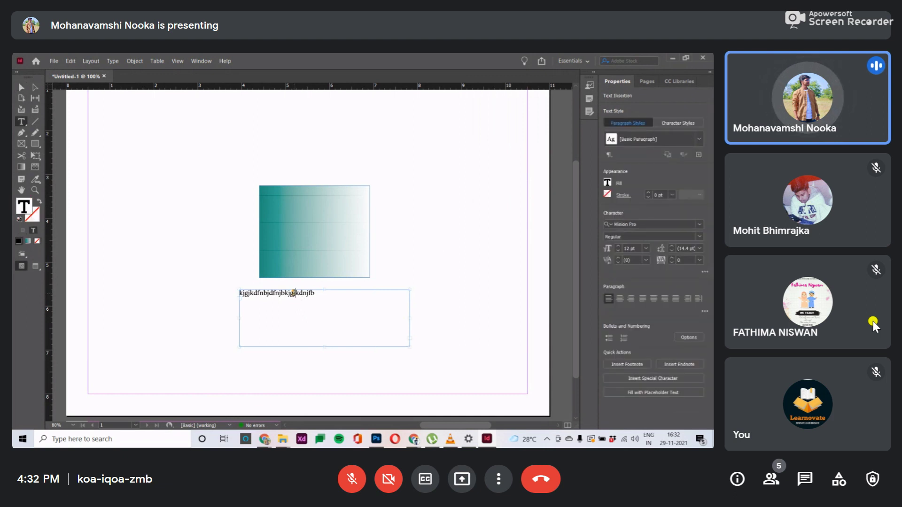
double_click(293, 292)
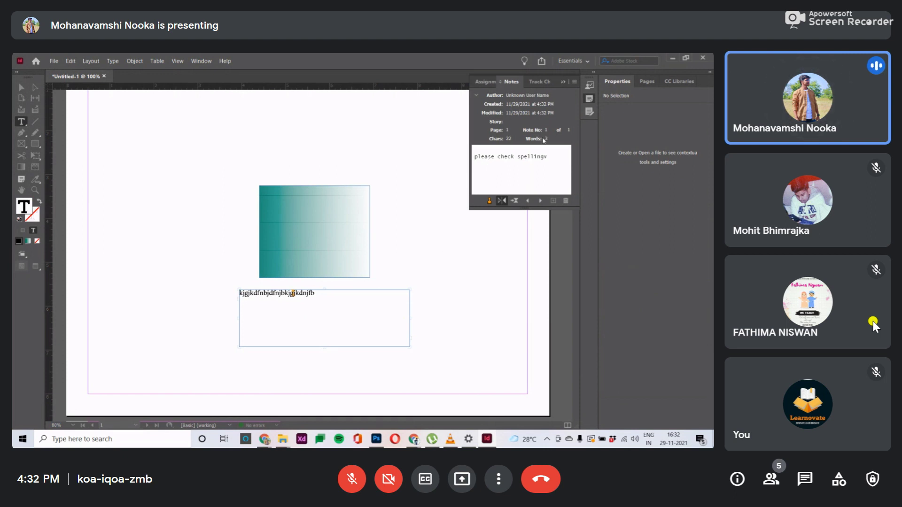
click(51, 176)
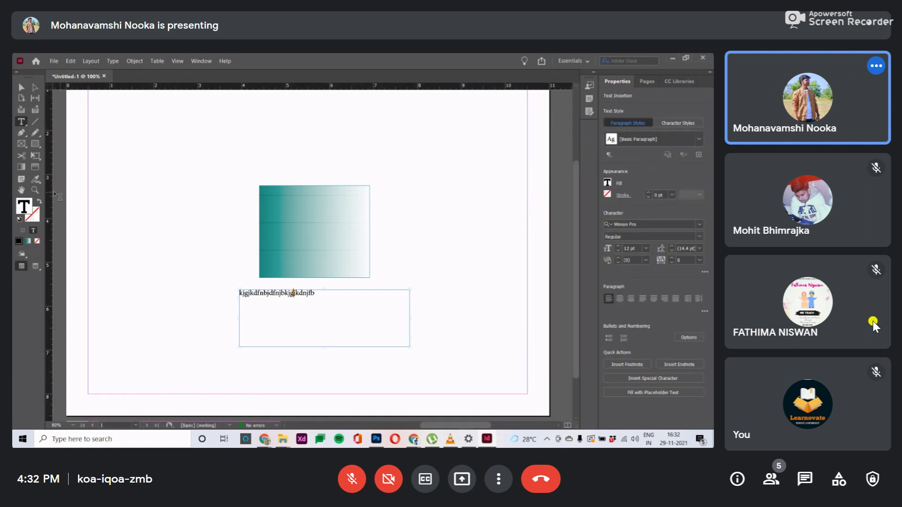
- Sample the gradient rectangle with the Color Theme tool and view the Colorful, Bright, Dark, Deep and Muted variants
click(34, 181)
click(321, 236)
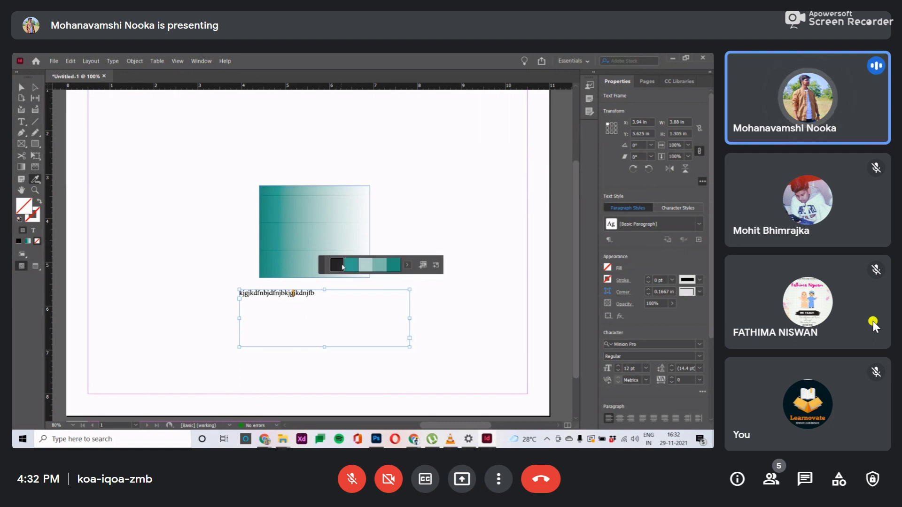
click(406, 267)
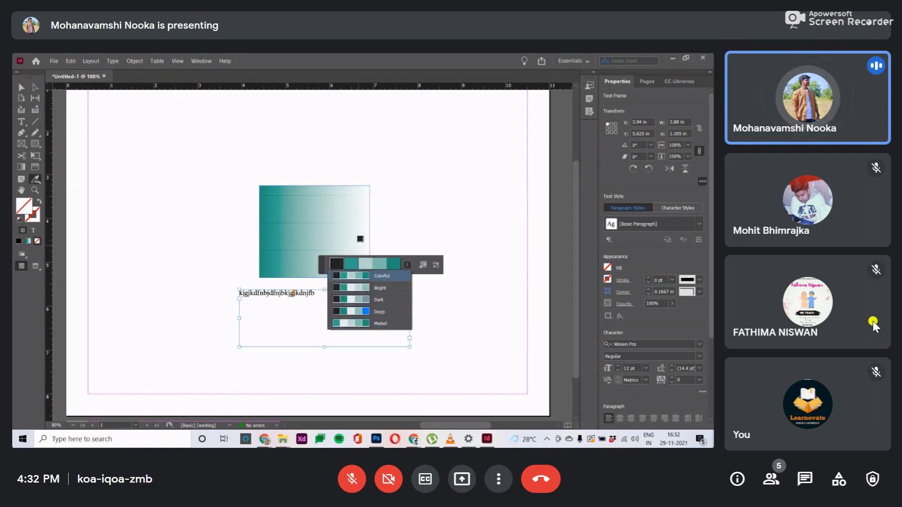
click(407, 266)
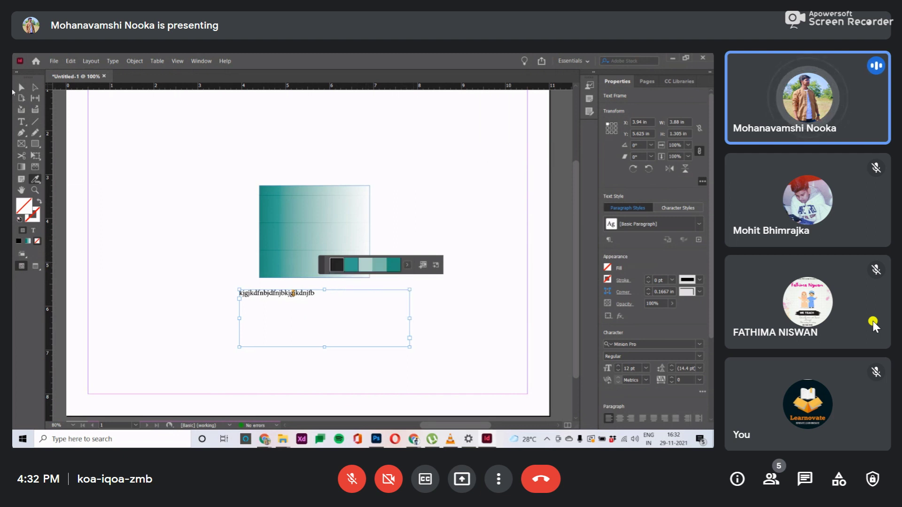
- Demonstrate panning with the Hand tool and zooming in and out with the Zoom tool, finishing with the page fitted in the window
key(h)
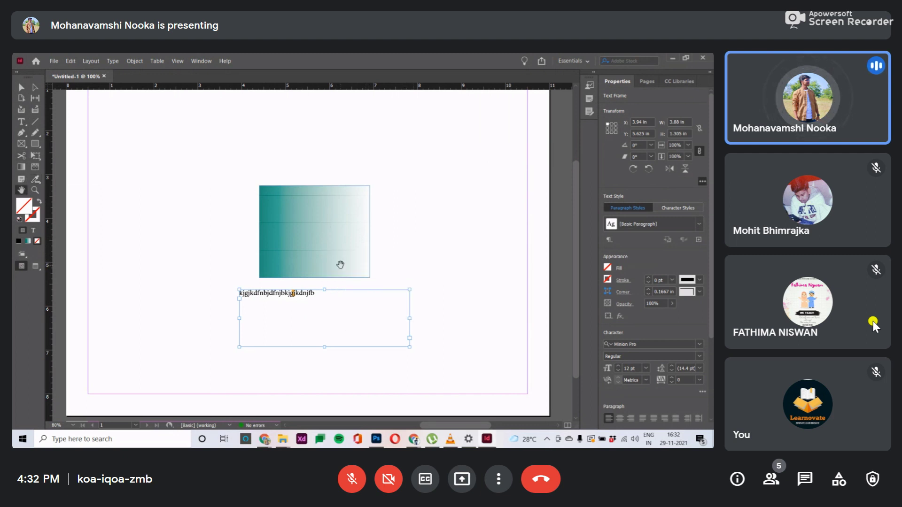
drag(340, 265, 343, 234)
key(z)
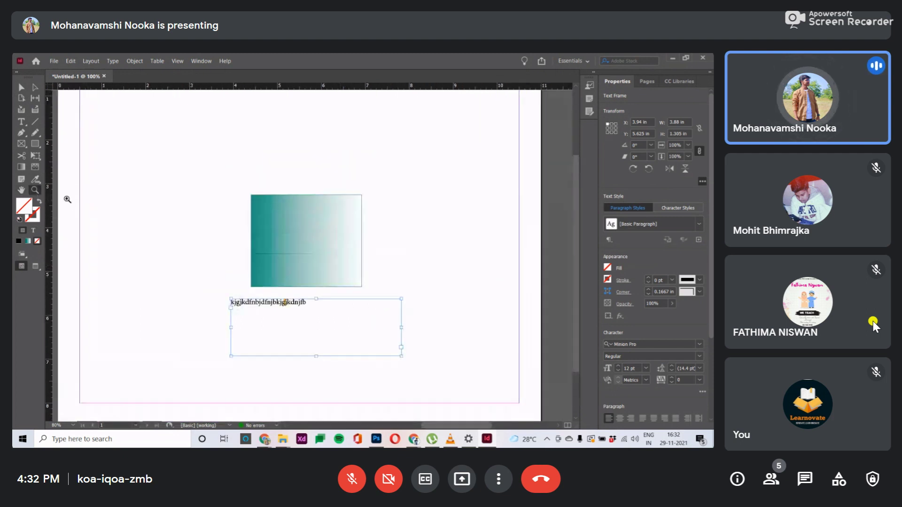
click(241, 238)
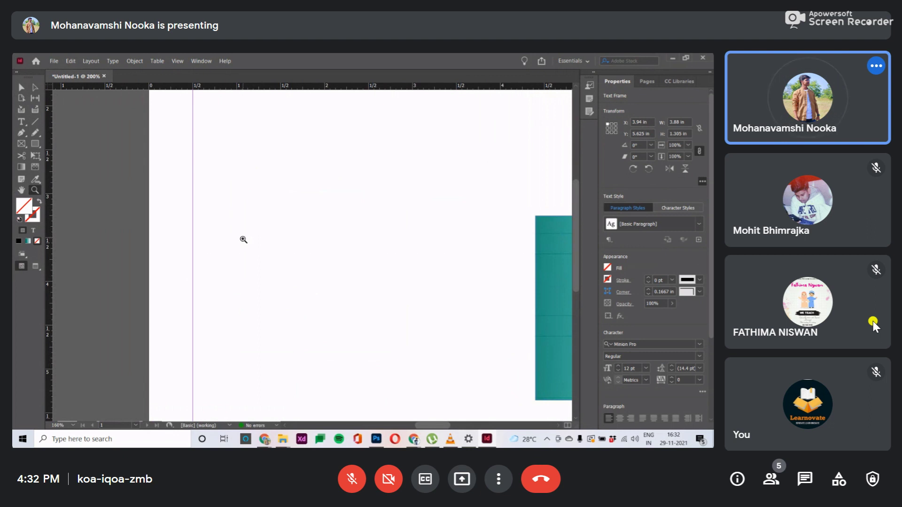
alt+click(244, 240)
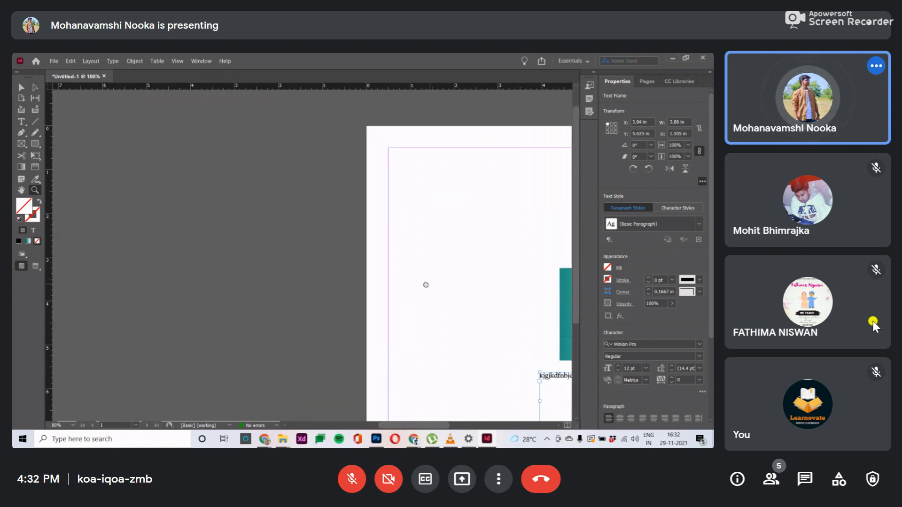
alt+click(177, 239)
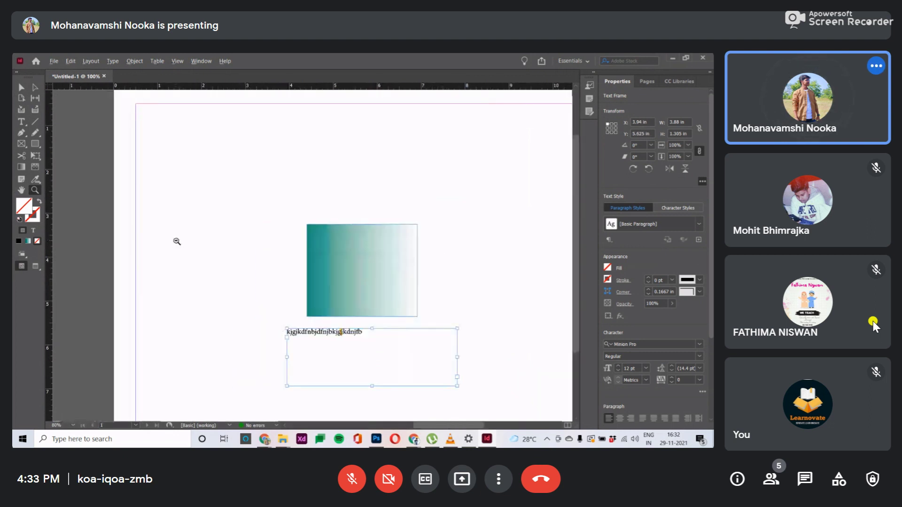
click(177, 241)
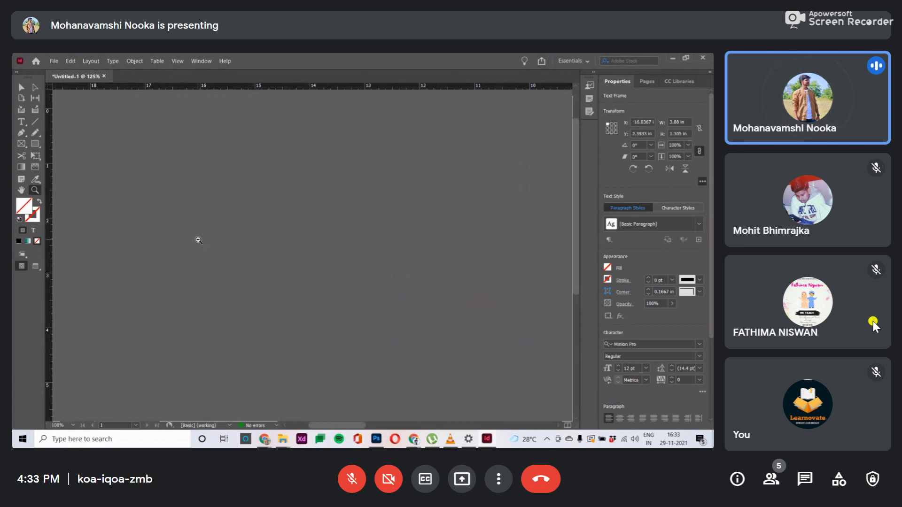
alt+click(199, 240)
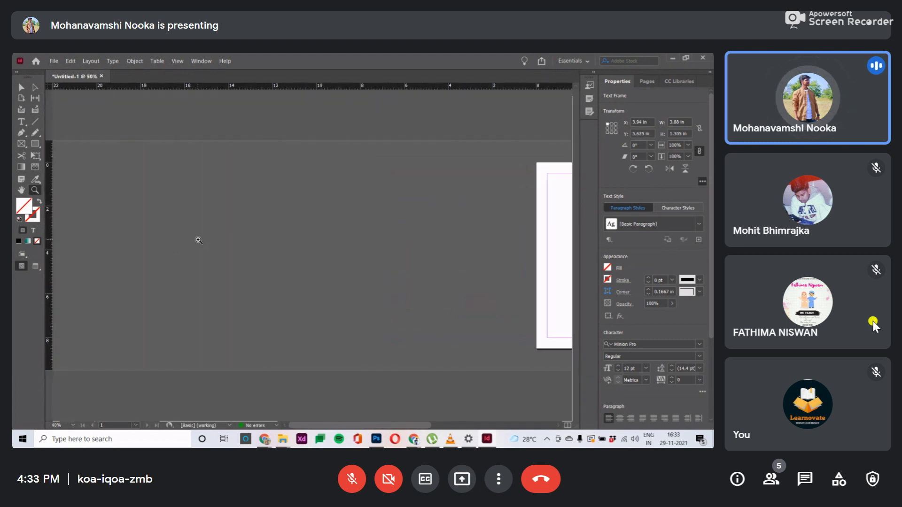
key(ctrl+0)
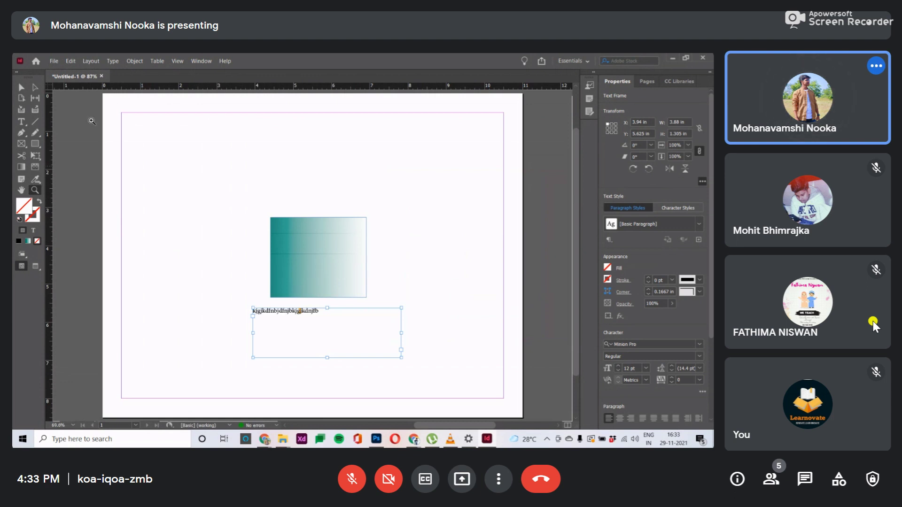
- Delete the gradient rectangle and the text frame together to clear the page
click(21, 87)
drag(244, 189, 407, 380)
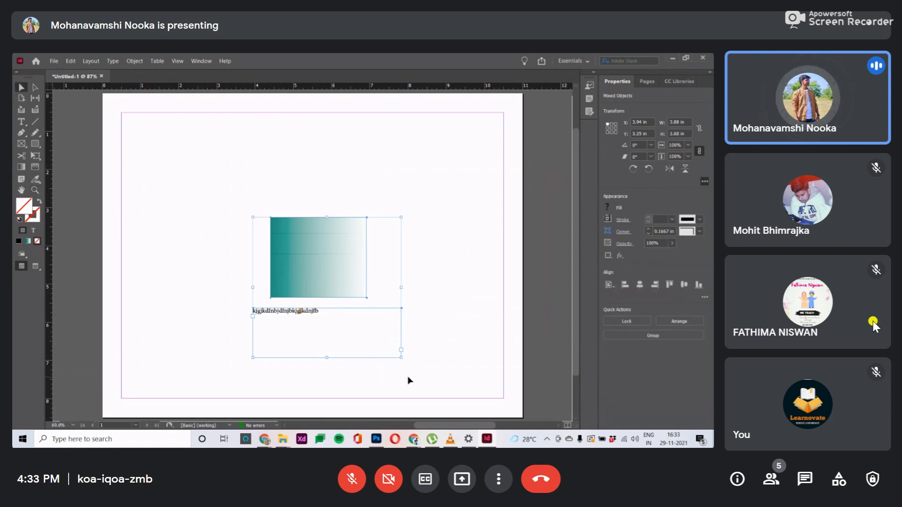
key(Delete)
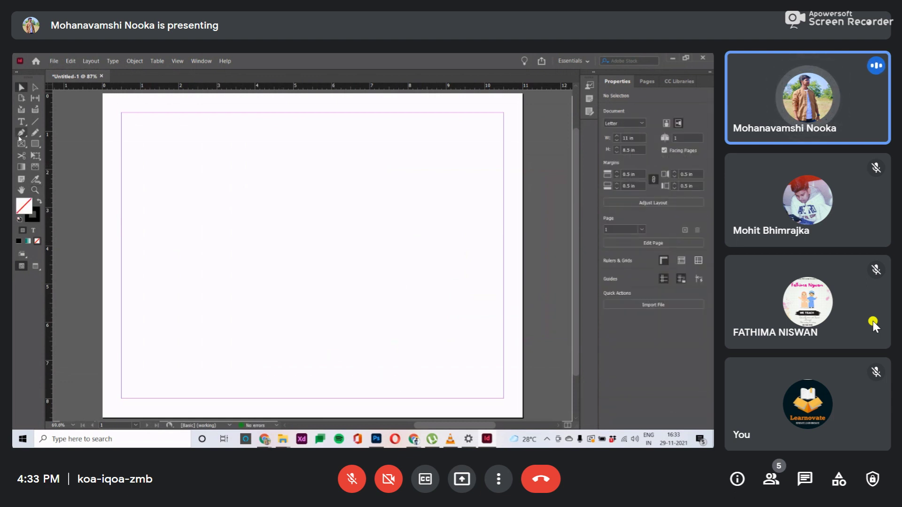
- Draw a rectangle in the middle of the page with the Rectangle tool and apply a gradient fill
click(34, 143)
drag(238, 191, 417, 339)
click(19, 241)
click(27, 240)
click(21, 87)
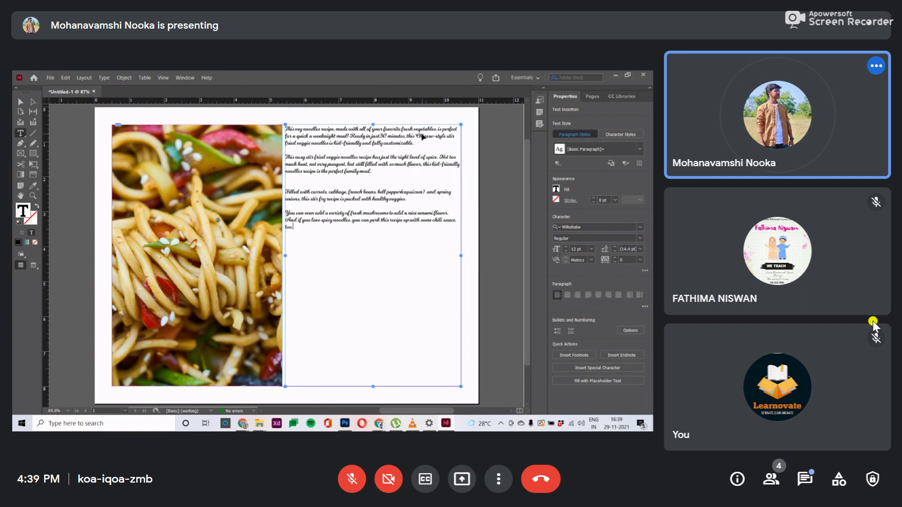
- Set the font size of all the recipe text beside the noodles photo to 30 pt
key(ctrl+a)
click(591, 249)
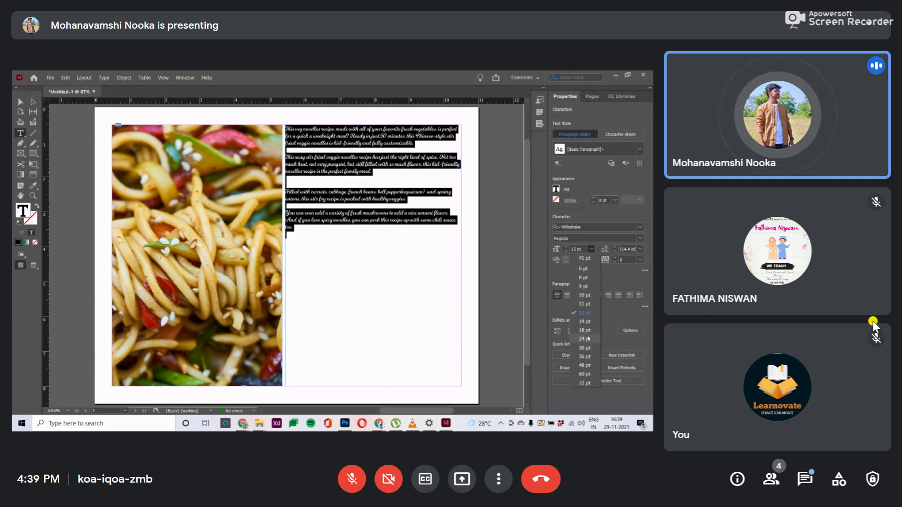
click(584, 348)
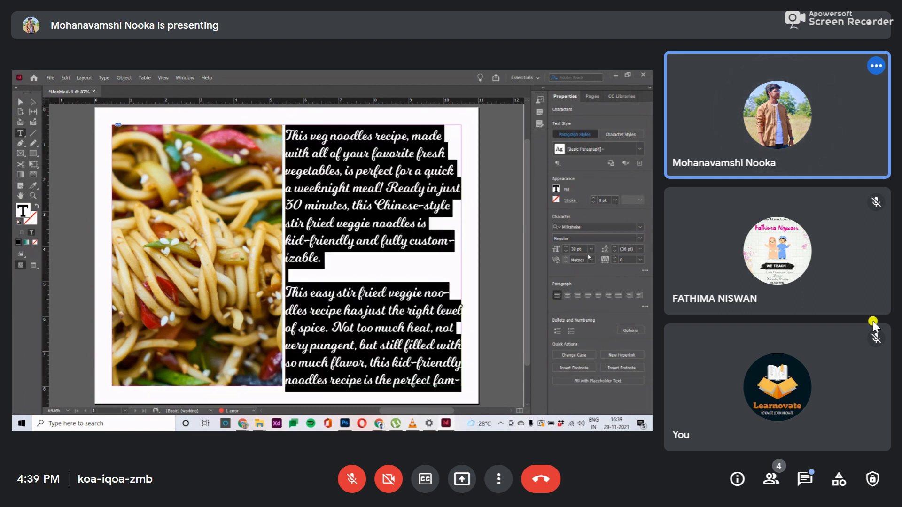
- Try a font size of 18 pt on the recipe text, and undo that size change
click(590, 249)
click(591, 335)
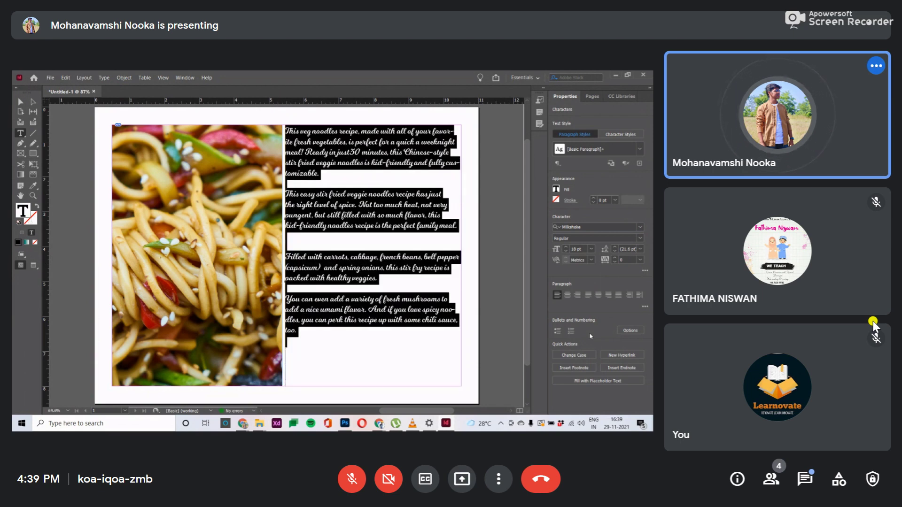
click(300, 335)
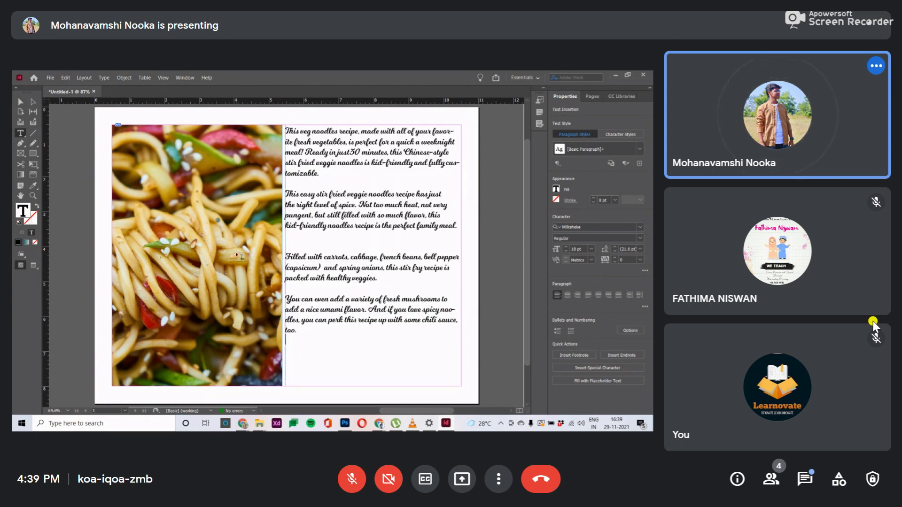
key(Escape)
key(ctrl+z)
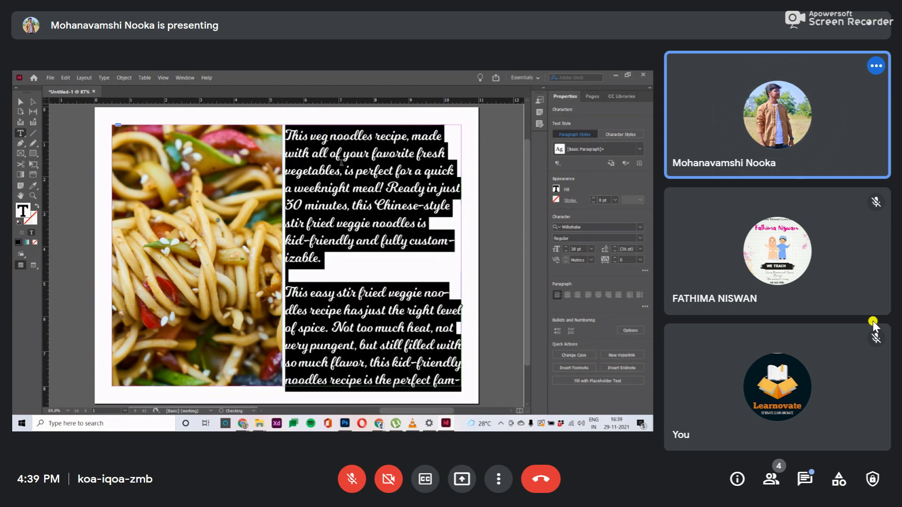
- Adjust the font size of the whole recipe text in 1 pt increments to reach 20 pt
key(super+space)
click(566, 251)
click(566, 252)
click(566, 251)
click(566, 251)
click(566, 251)
click(566, 251)
click(566, 251)
click(566, 252)
click(566, 251)
click(566, 252)
click(566, 251)
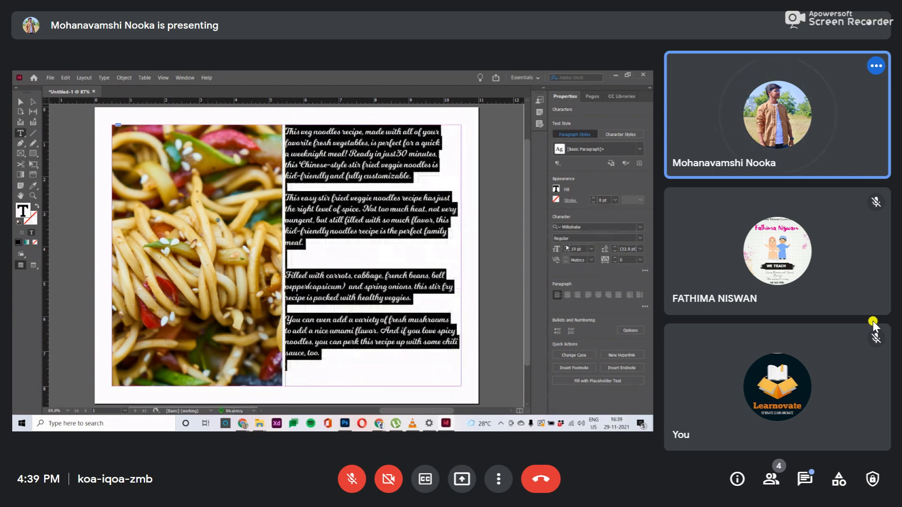
click(566, 247)
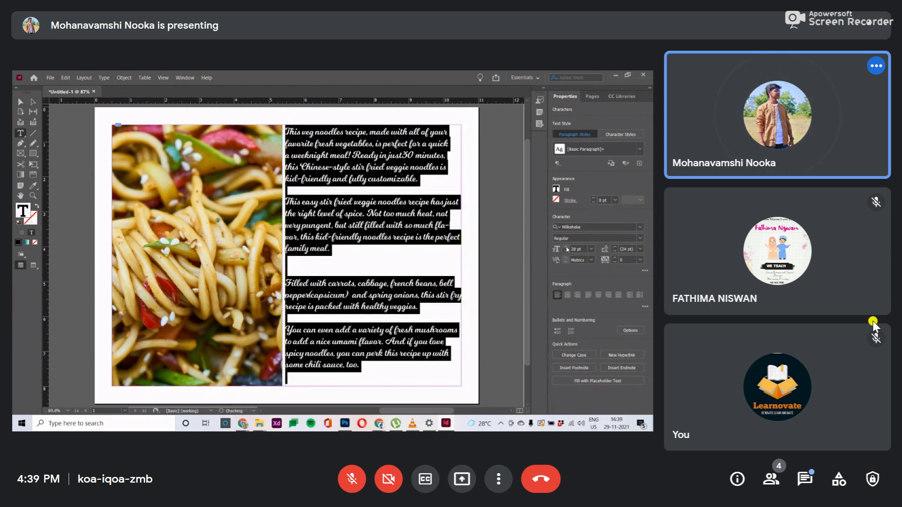
- Select all the text in the recipe text frame again and set its font size to 21 pt
click(20, 101)
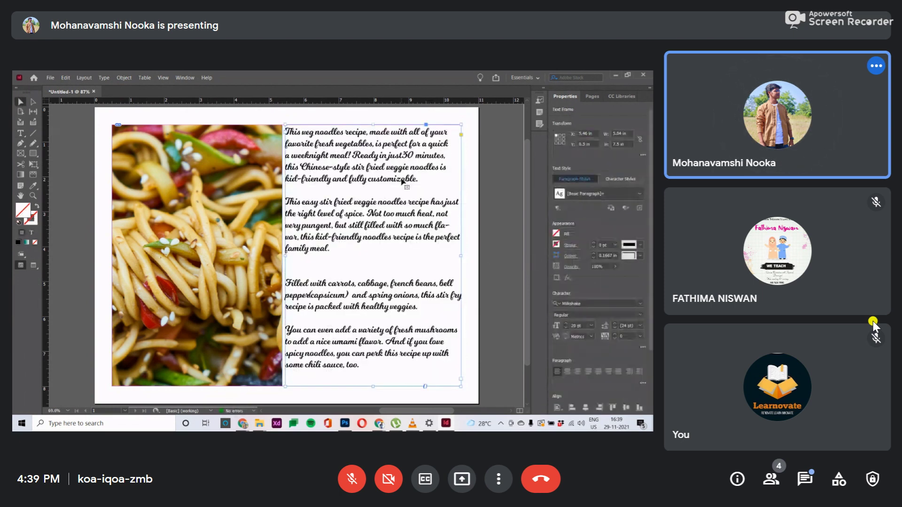
double_click(351, 334)
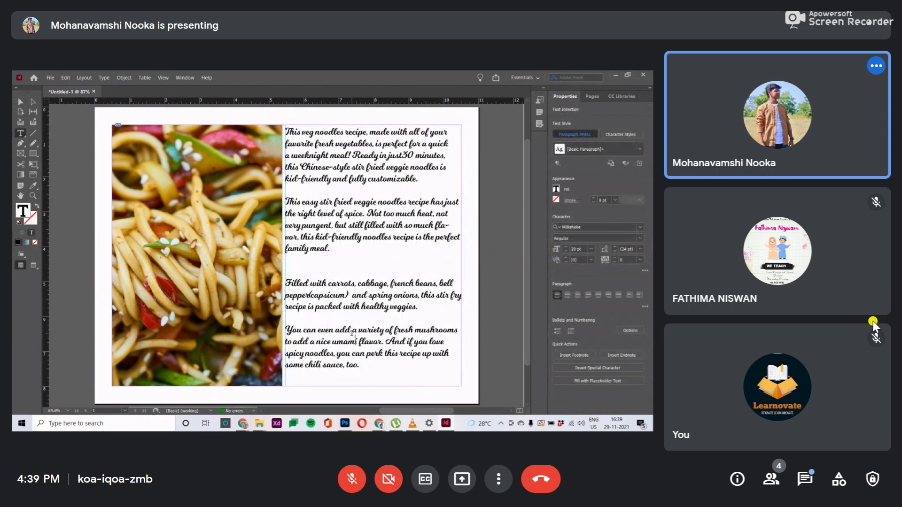
key(ctrl+a)
click(336, 380)
key(ctrl+a)
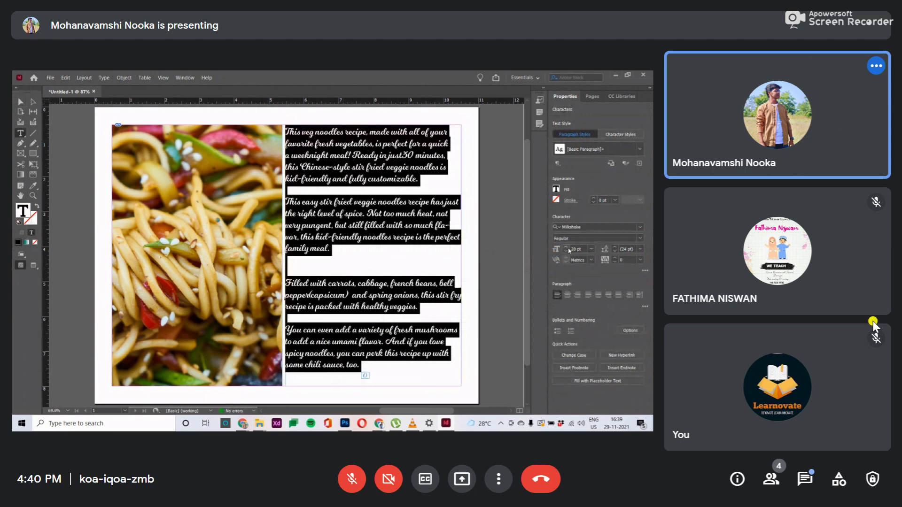
click(566, 248)
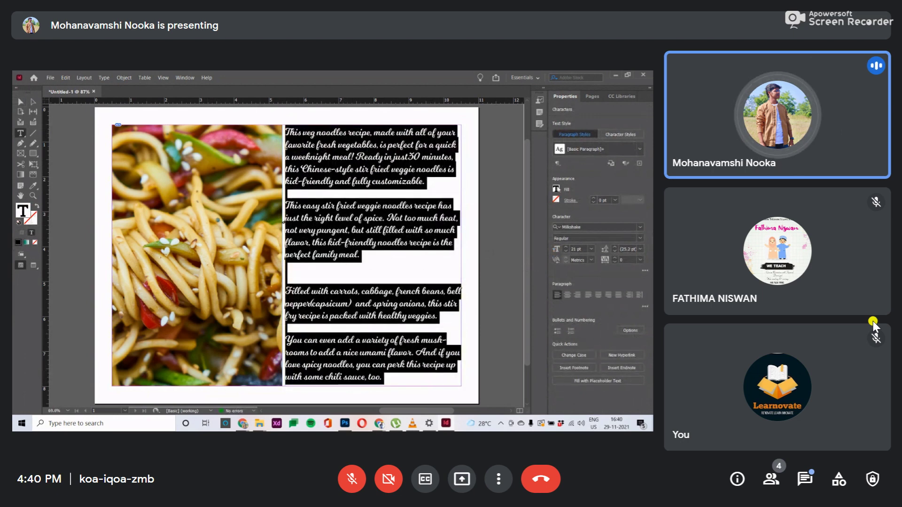
- Change the fill colour of the recipe text to a dark blue swatch and deselect the text
click(557, 188)
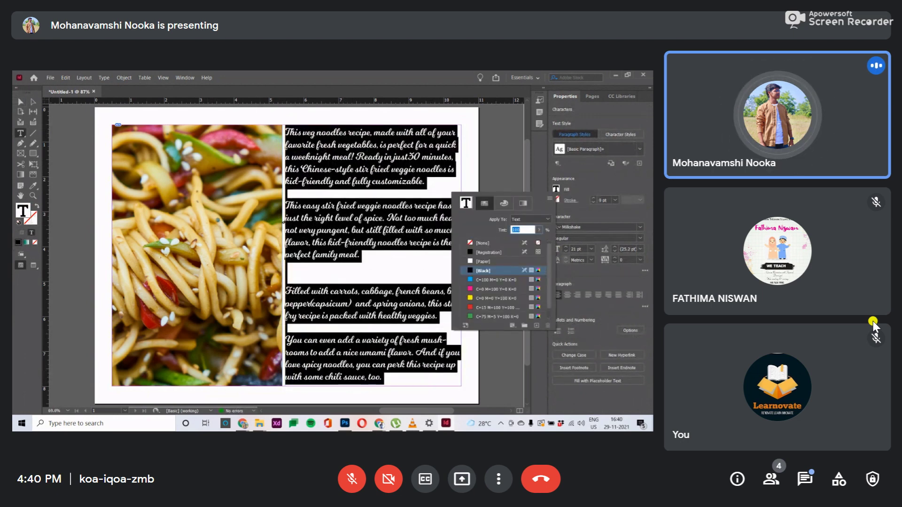
click(496, 279)
click(496, 316)
click(19, 101)
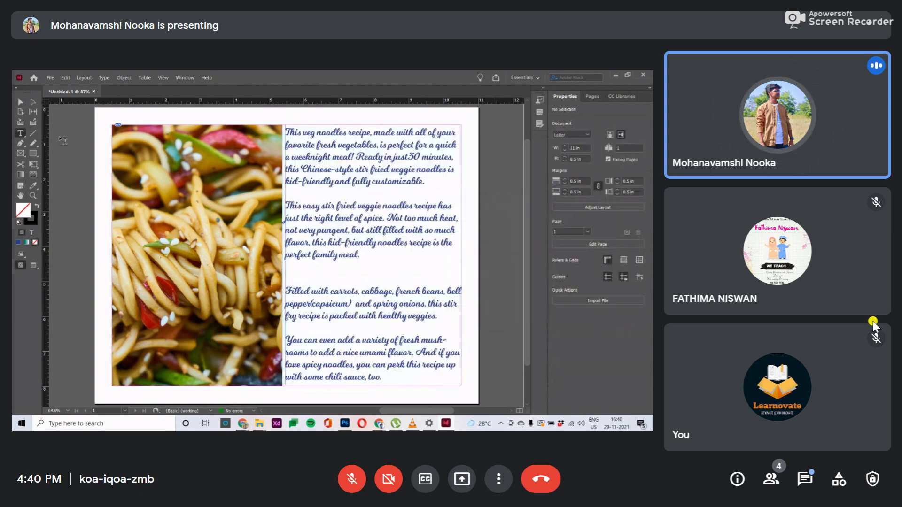
- Export the document to the Downloads folder as Untitled-1 in Adobe PDF (Print) format with the High Quality Print preset
click(51, 77)
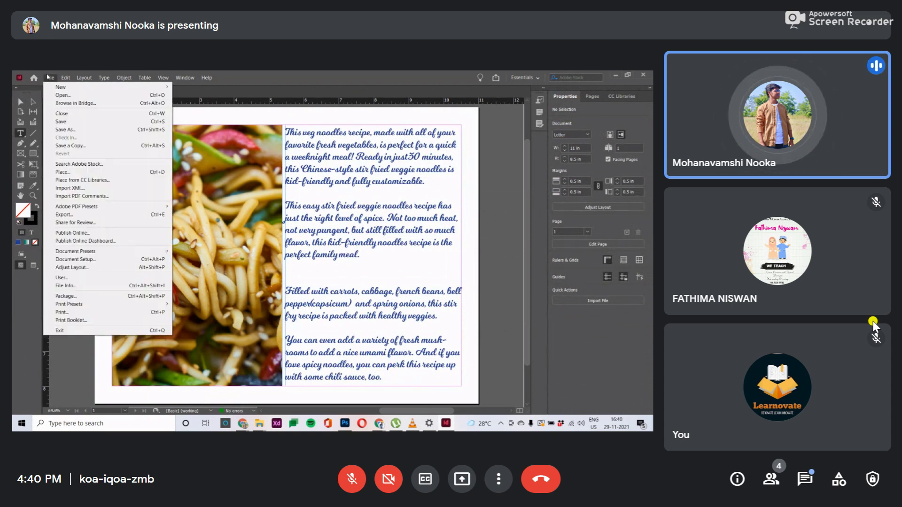
click(78, 216)
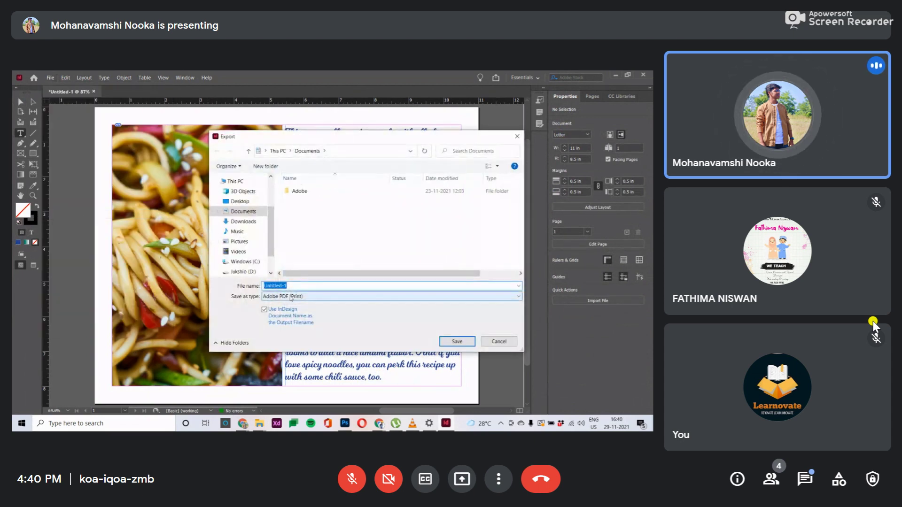
click(244, 221)
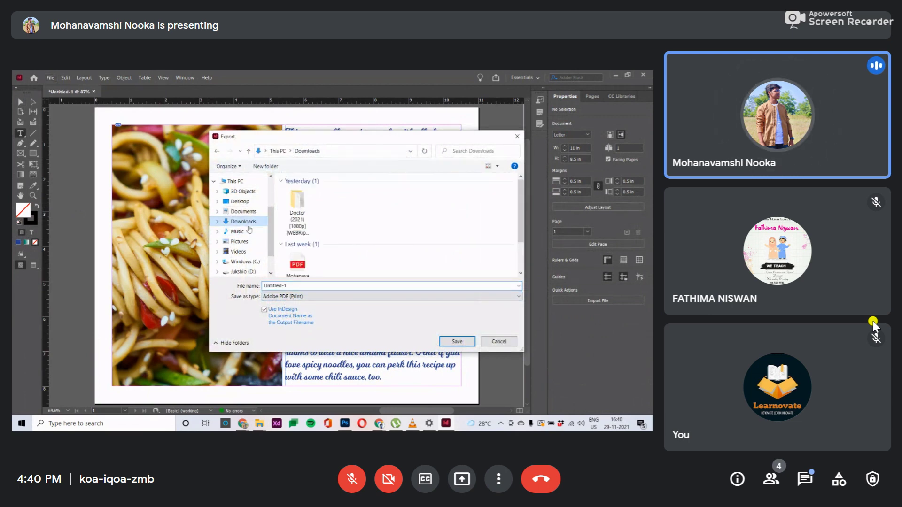
click(464, 342)
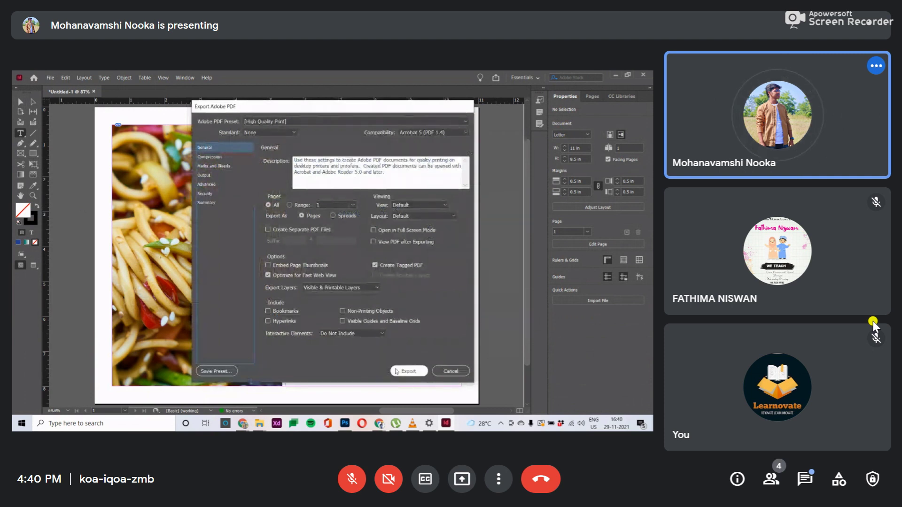
click(397, 371)
- Switch to the Downloads folder in File Explorer and open the exported Untitled-1 PDF with Microsoft Edge
mouse_move(260, 422)
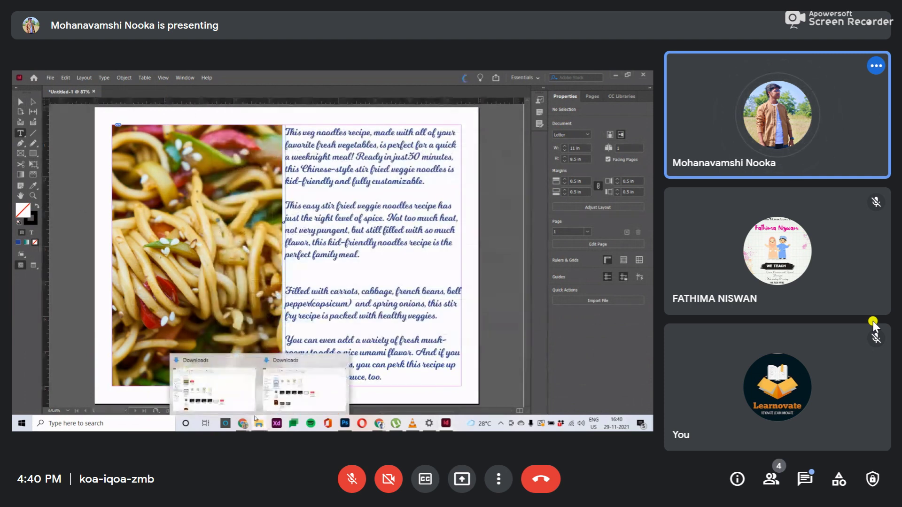
click(231, 388)
double_click(177, 190)
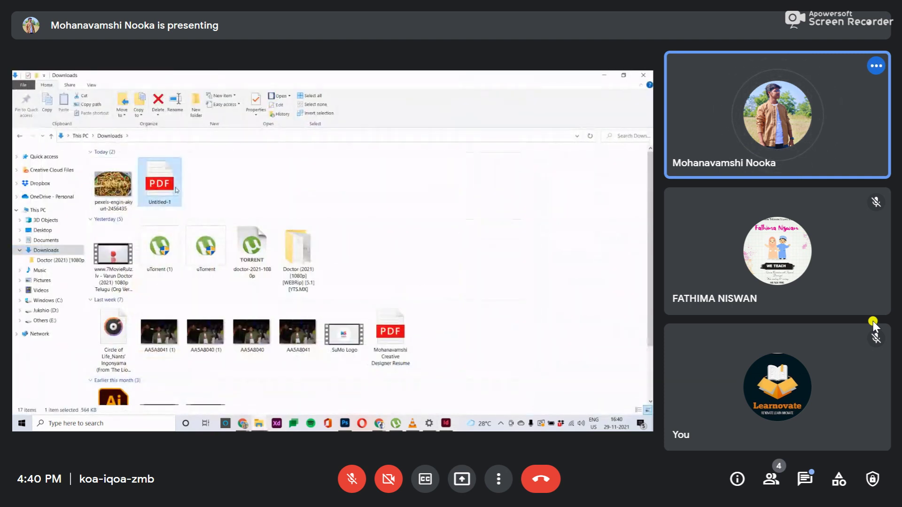
click(361, 362)
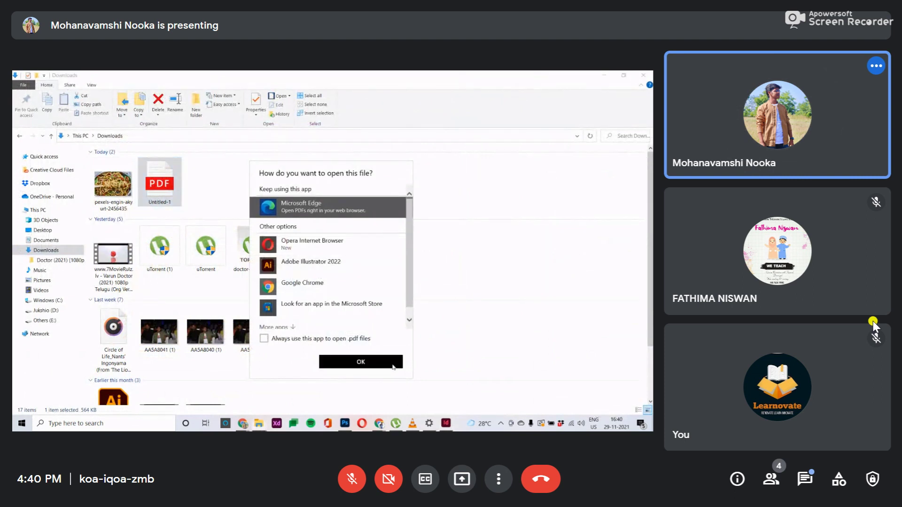